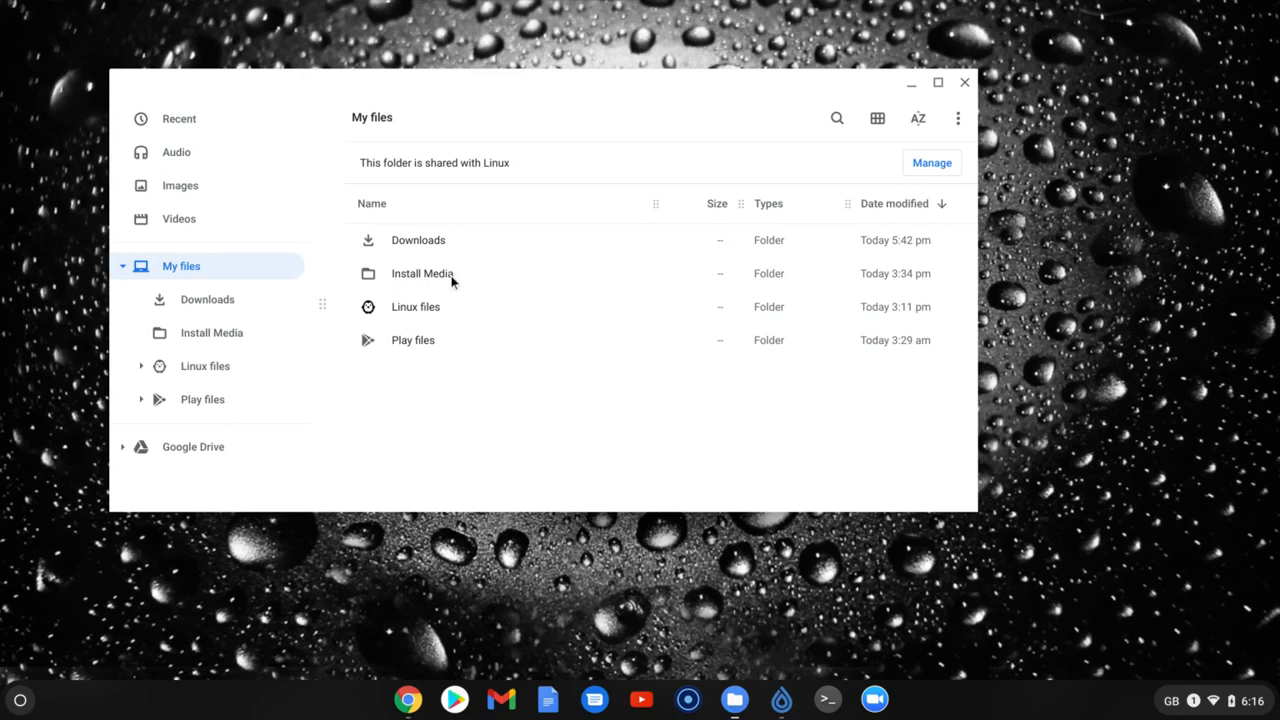
Try to run 7z1900.exe from the Install Media folder in ChromeOS, and close the file manager
double_click(416, 273)
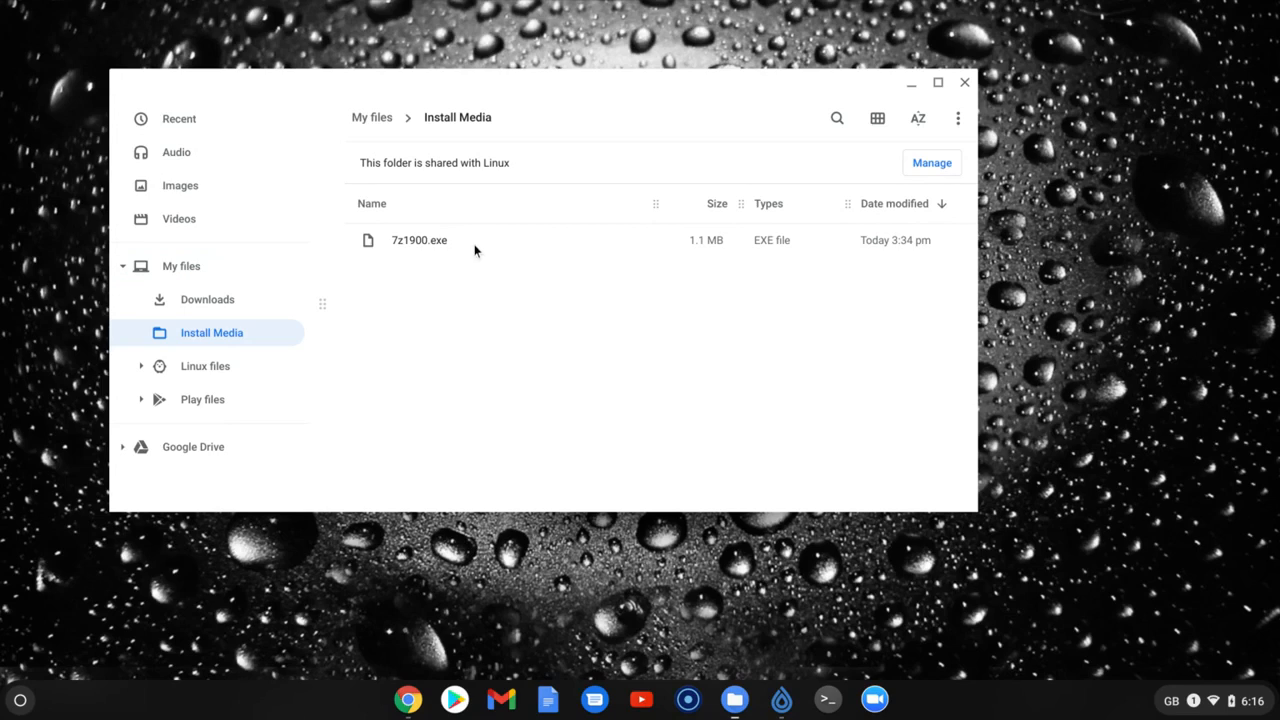
double_click(427, 242)
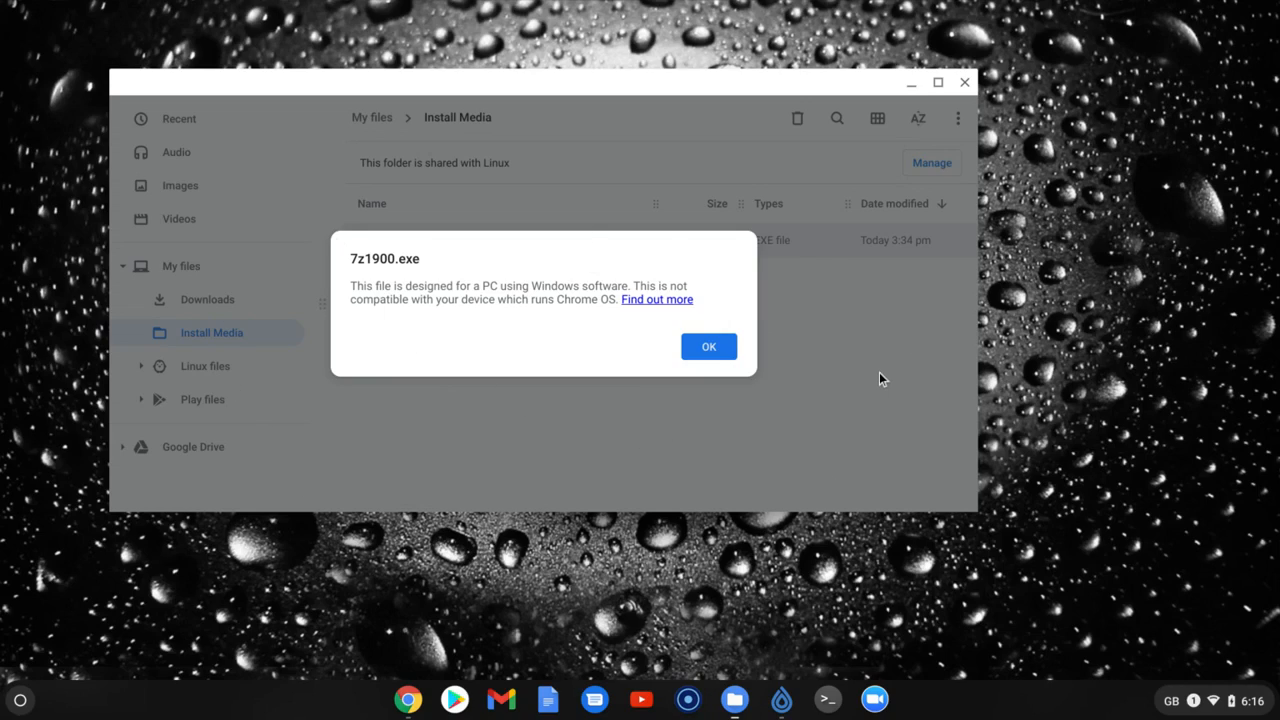
click(724, 355)
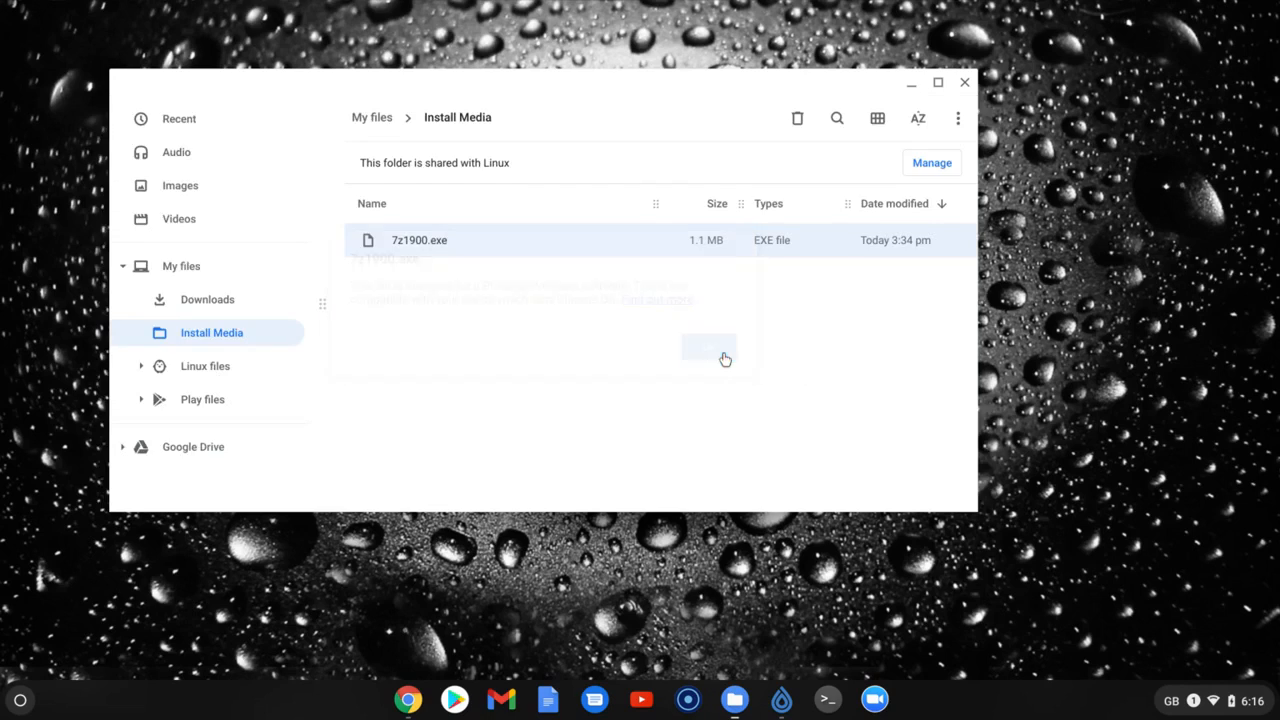
click(964, 82)
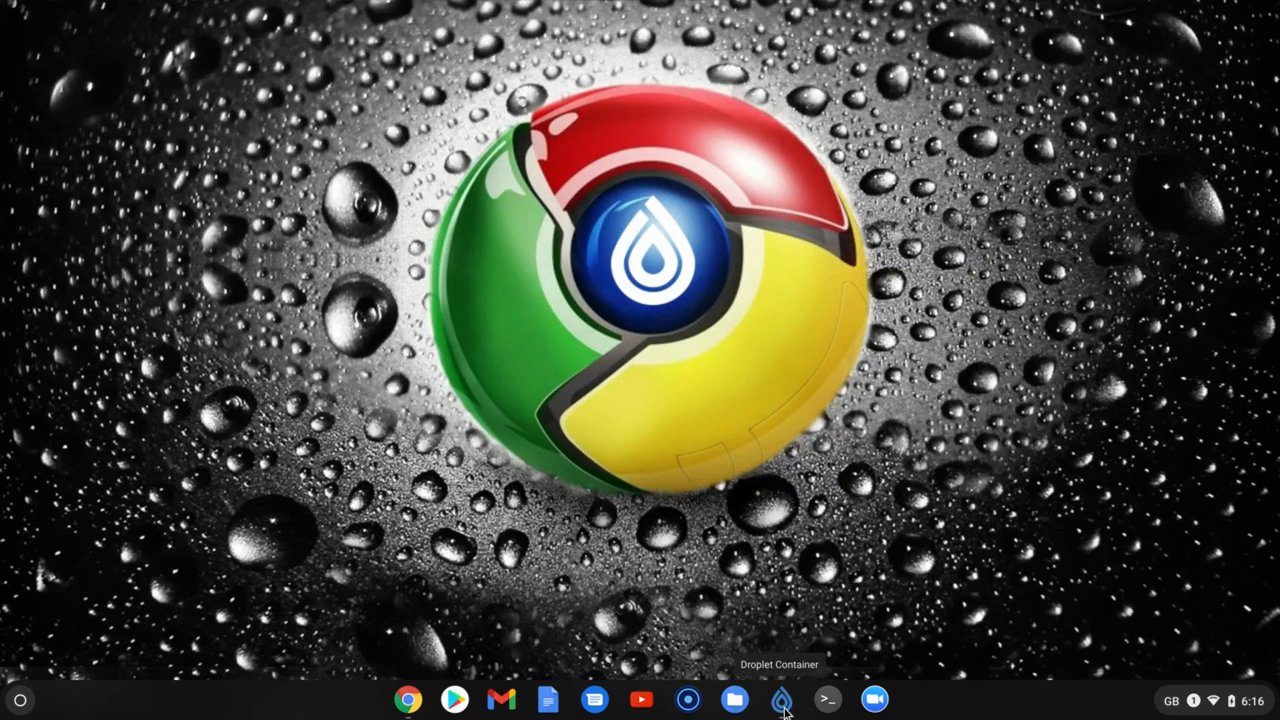
Switch to Droplet Container, launch its container, minimize the launcher and maximize the container's desktop window
click(781, 700)
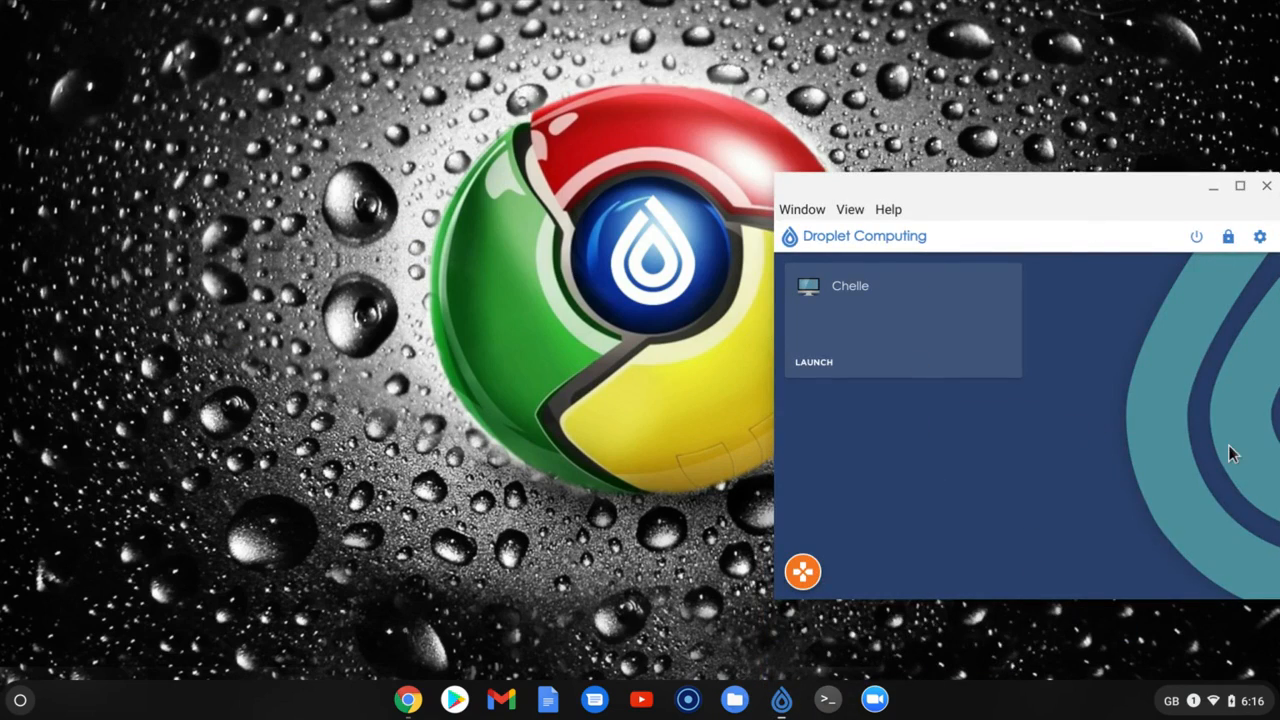
click(818, 370)
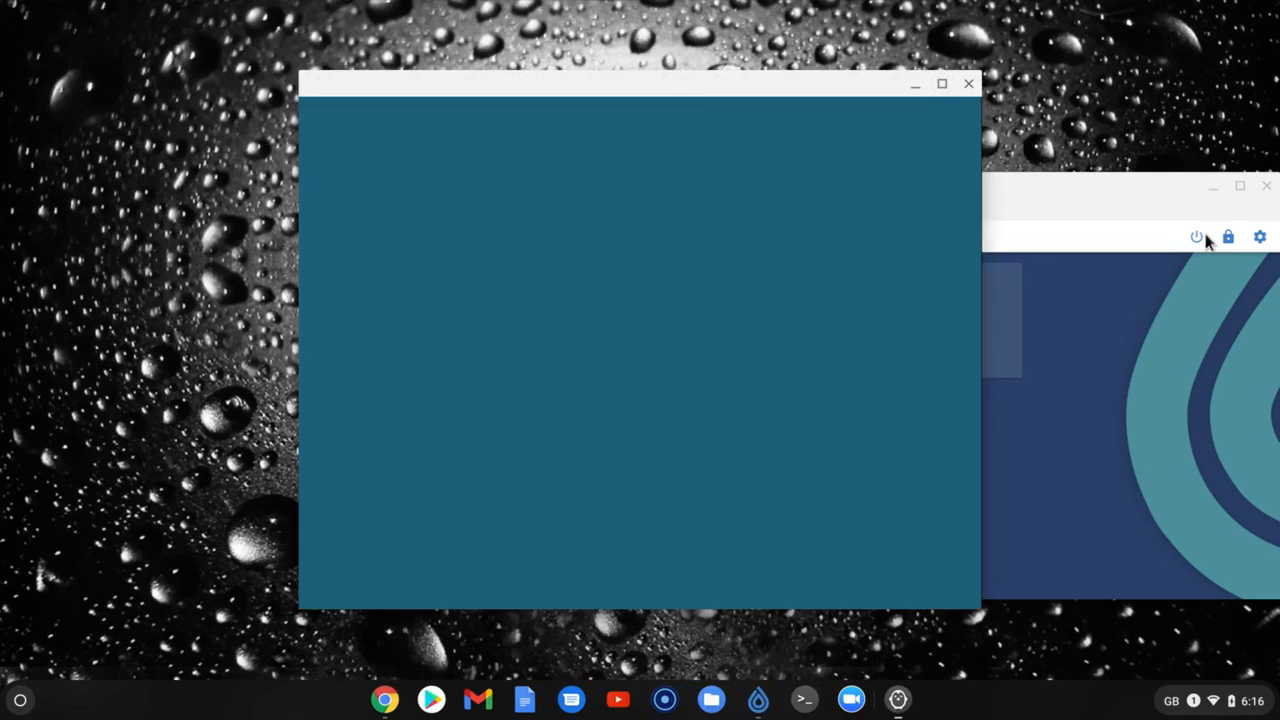
click(1212, 187)
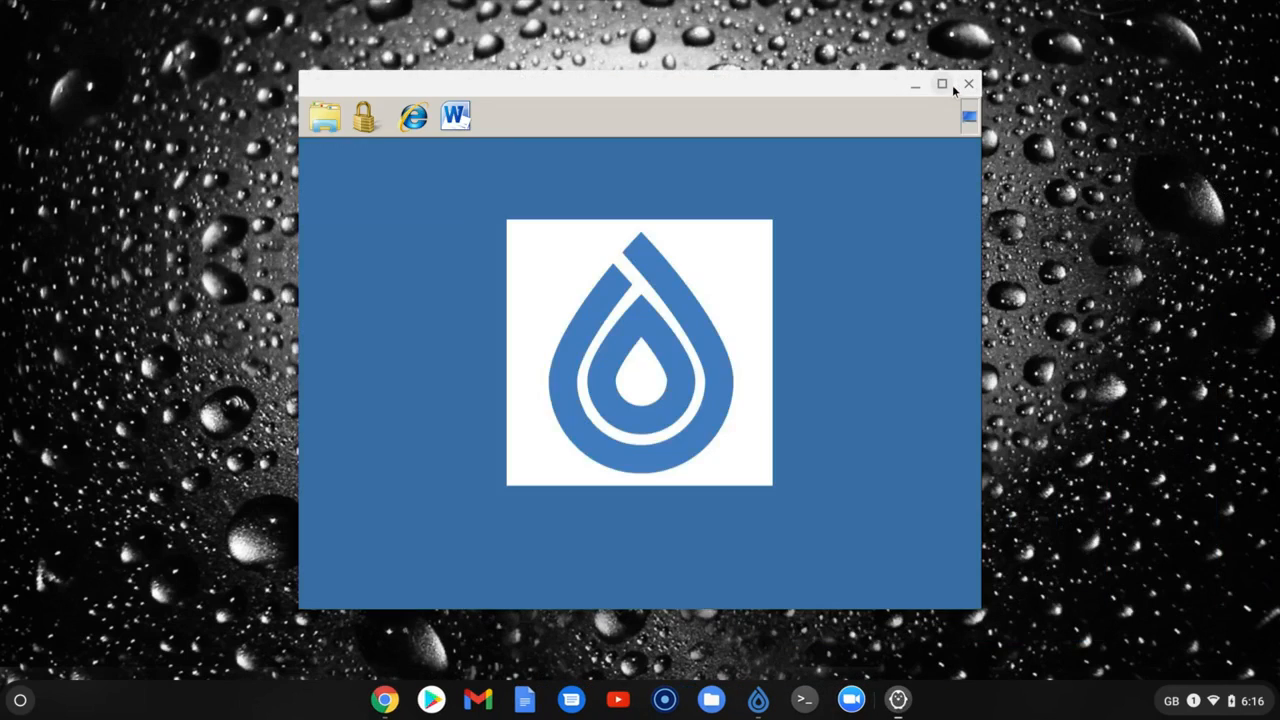
click(951, 86)
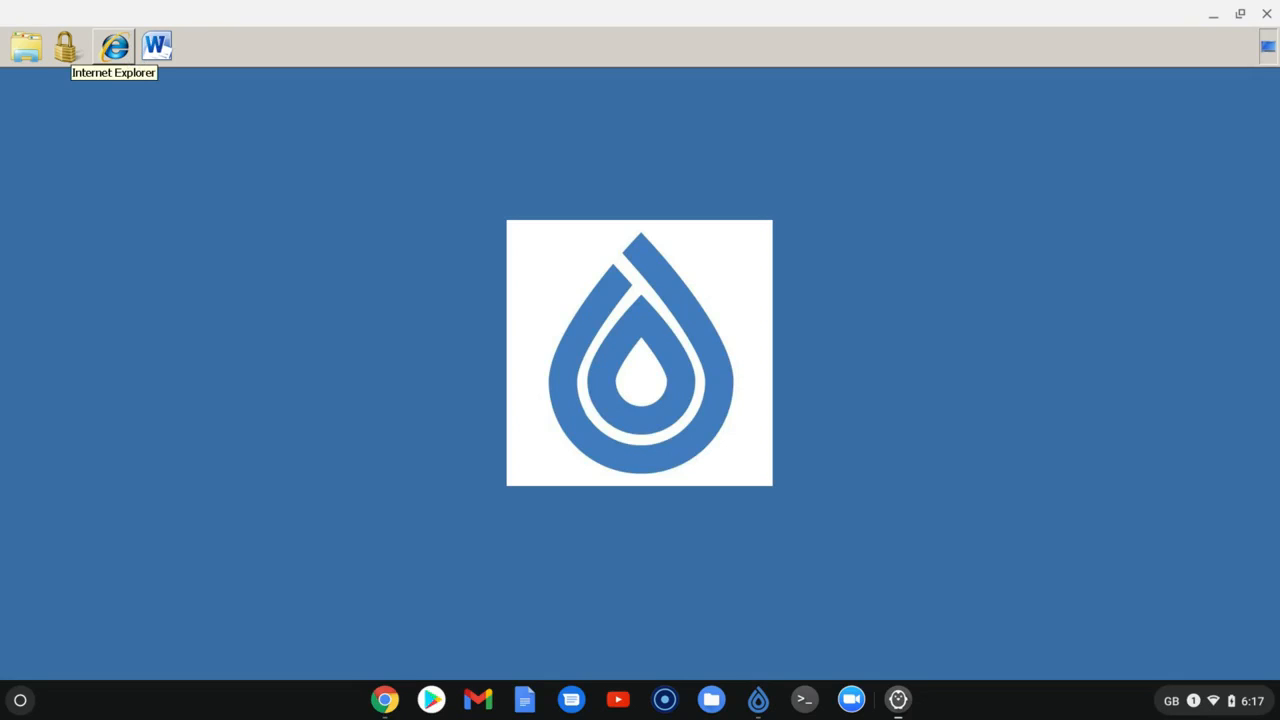
Start Internet Explorer in the container and view its Internet Options, closing them without changes
click(130, 55)
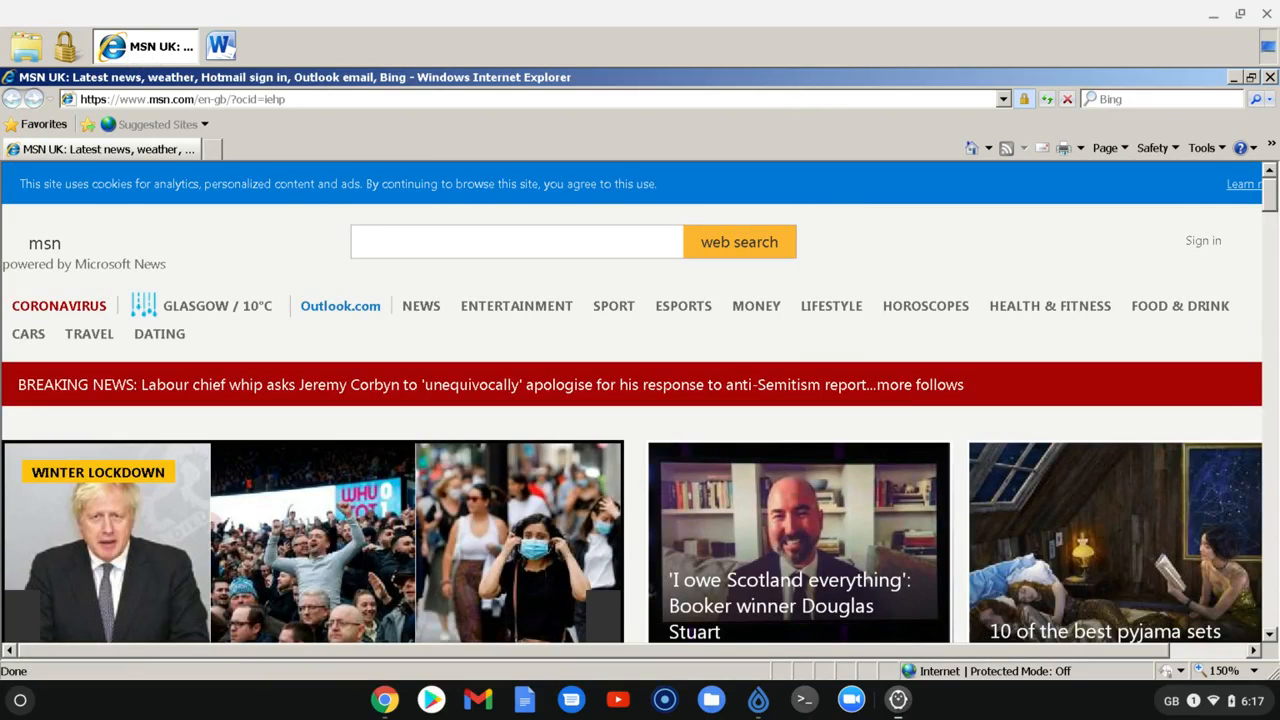
click(1226, 151)
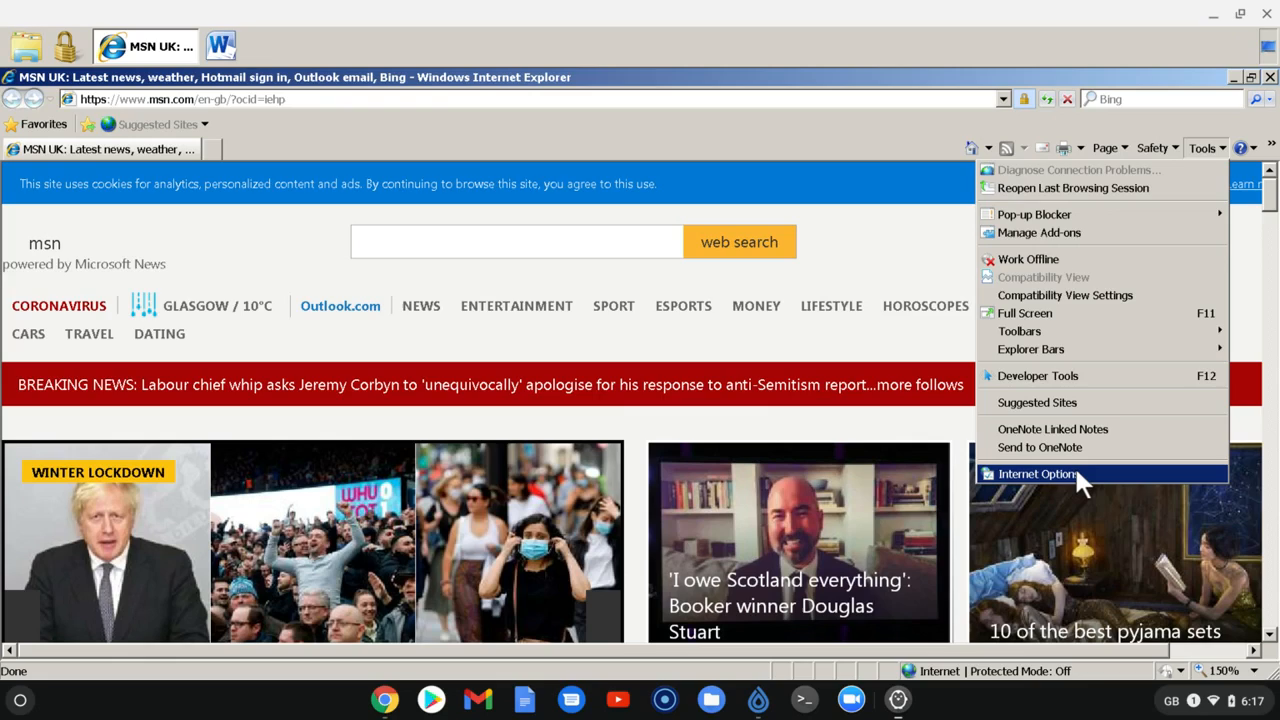
click(1074, 470)
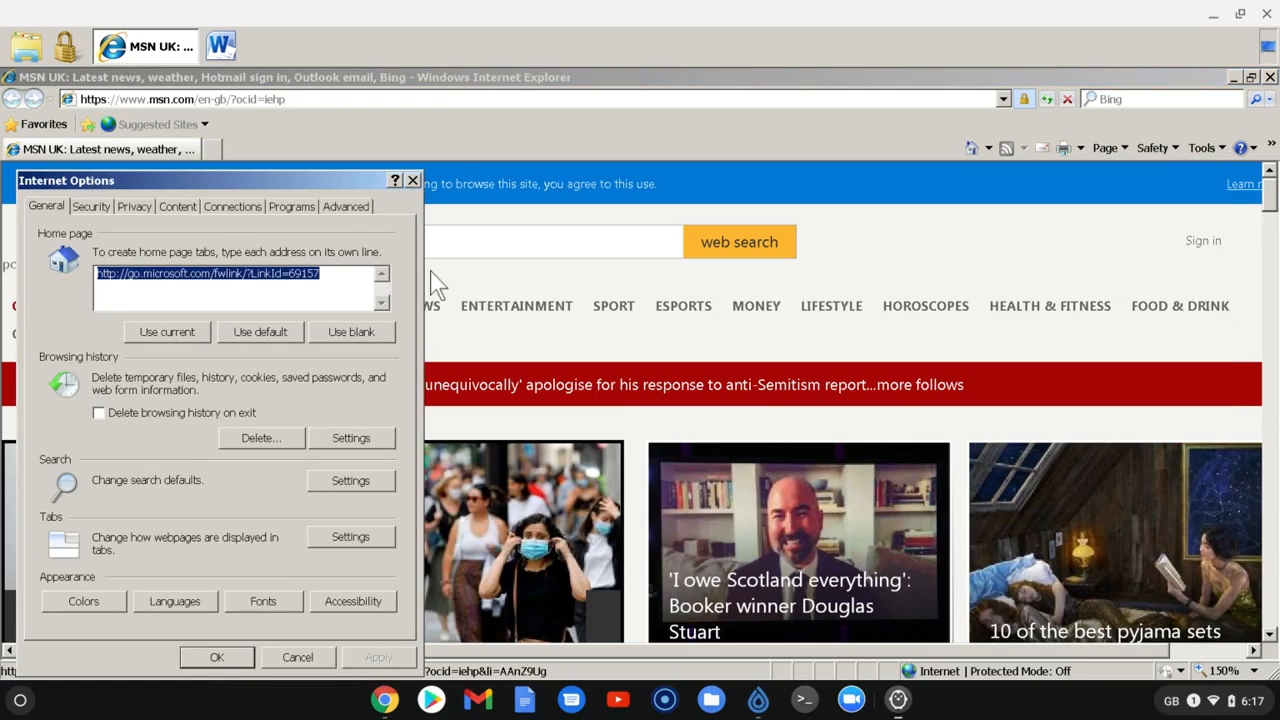
click(412, 180)
Check the Internet Explorer version in its About information, and close the browser
click(1252, 150)
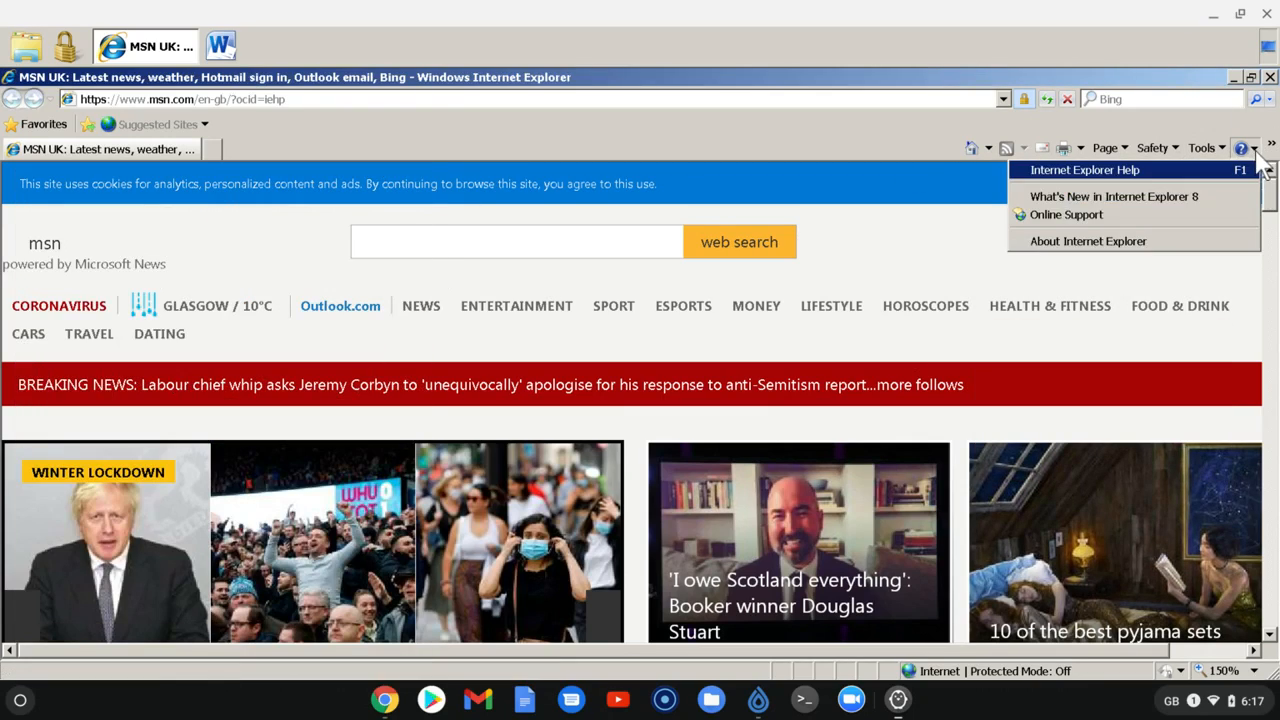
click(1120, 244)
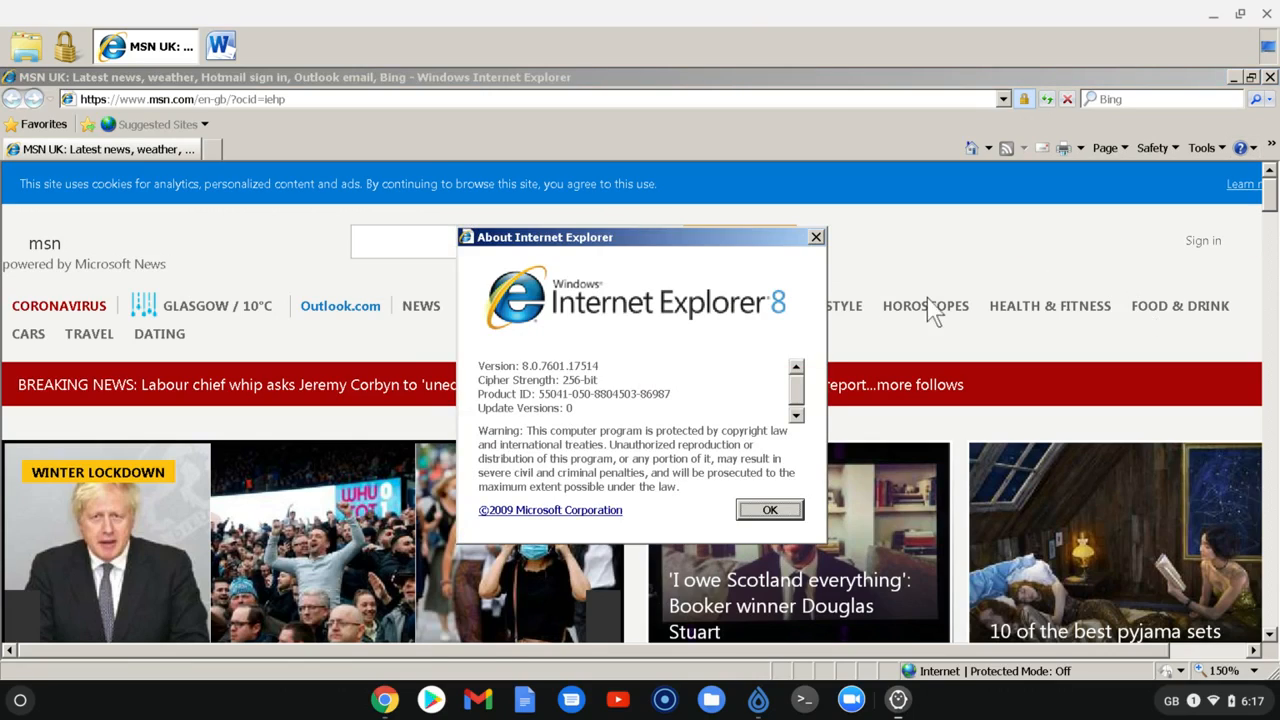
click(770, 512)
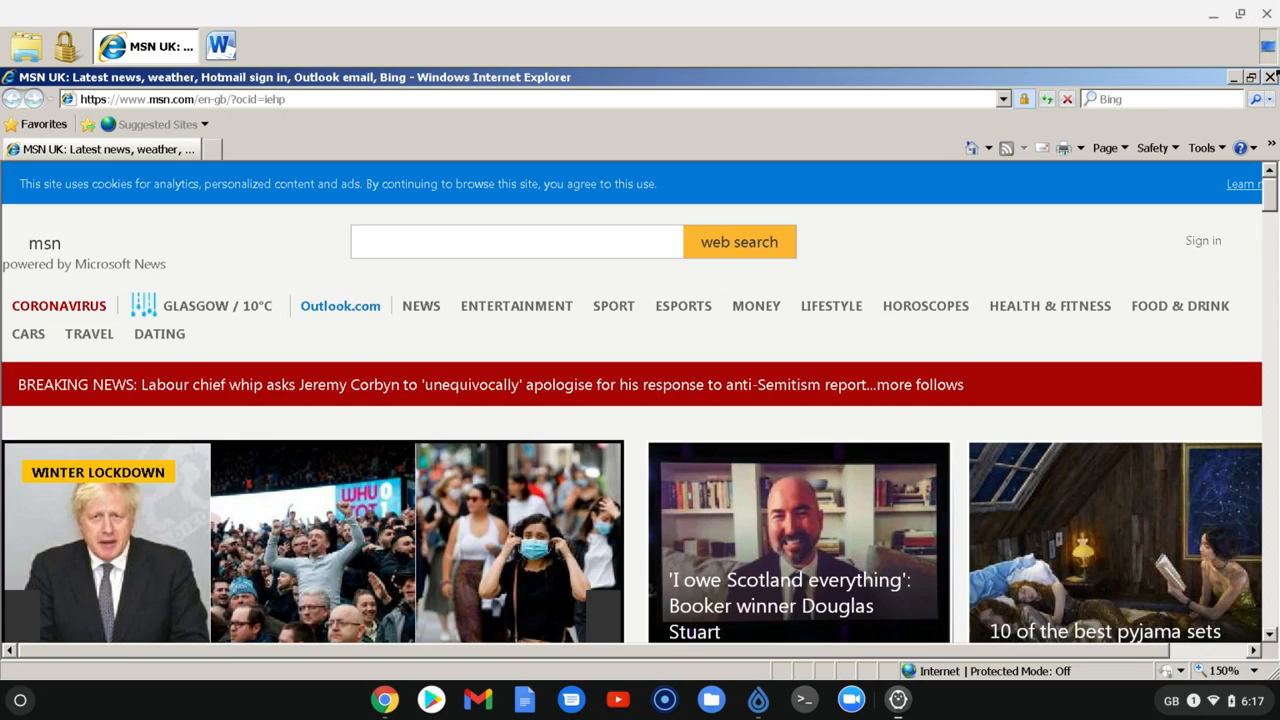
click(1269, 77)
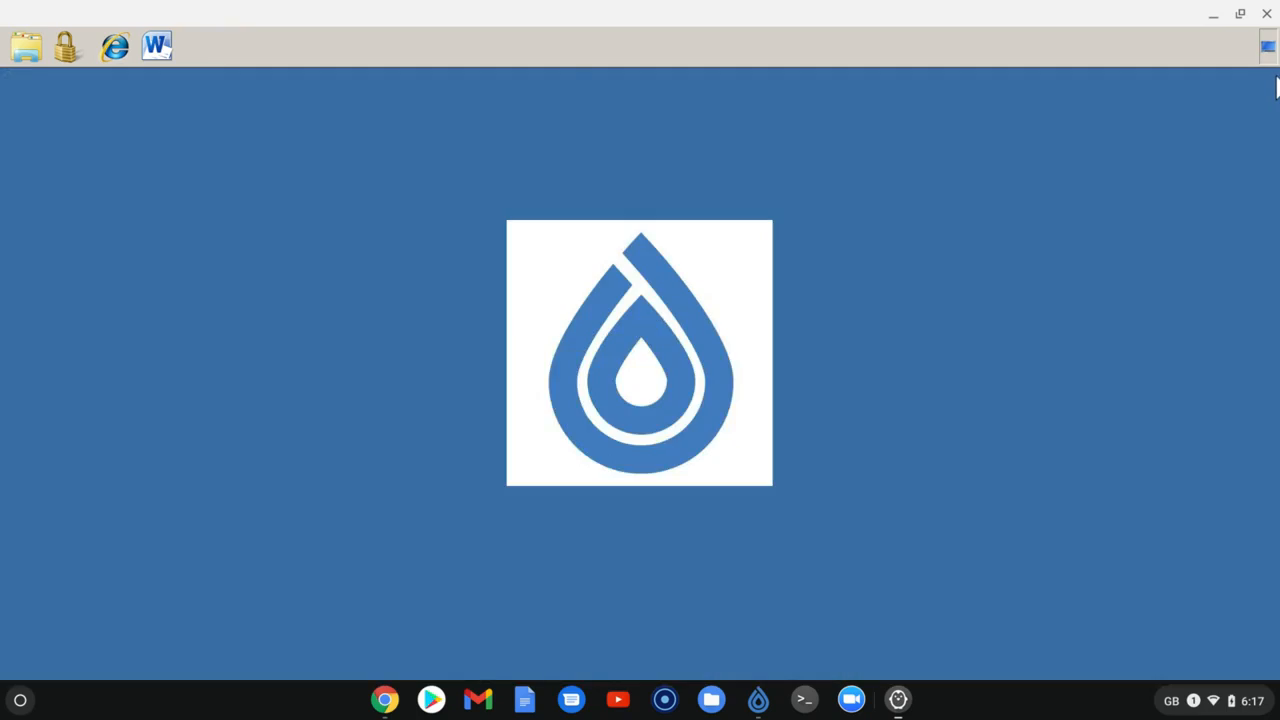
Browse the container's Computer drives in the file explorer and open the Install Media folder on MyFiles on penguin
click(27, 47)
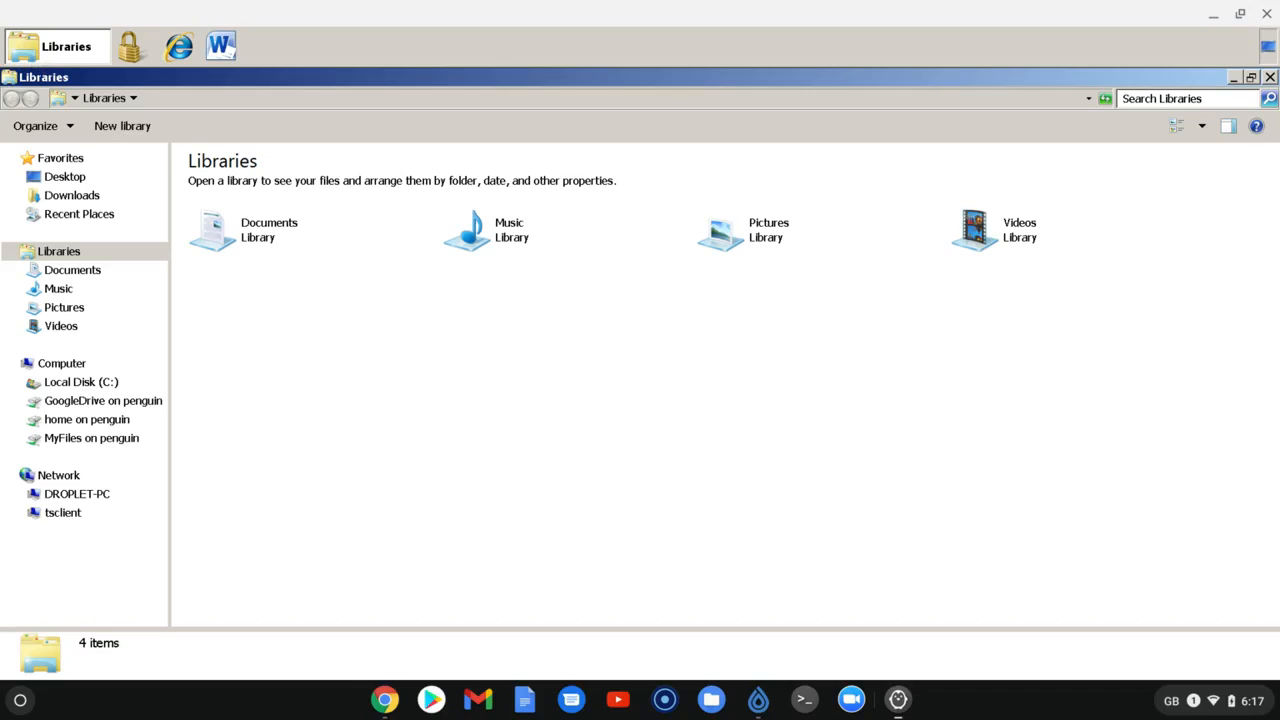
click(66, 384)
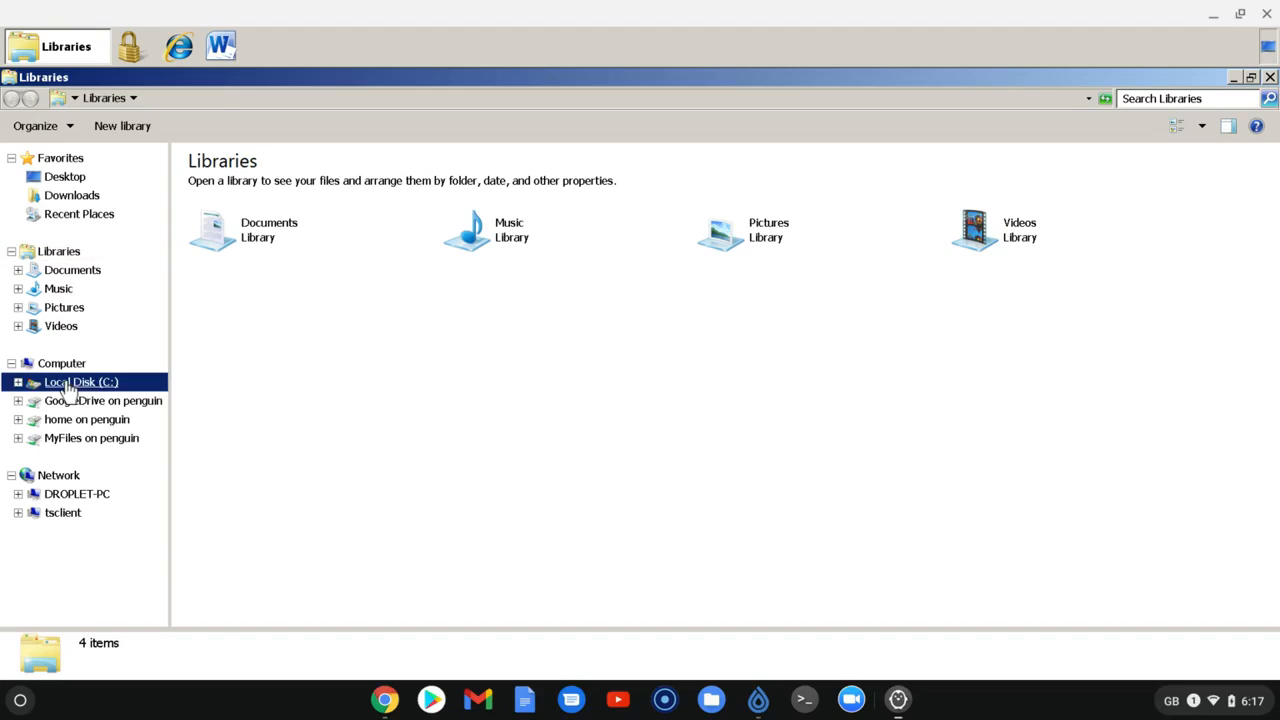
click(62, 365)
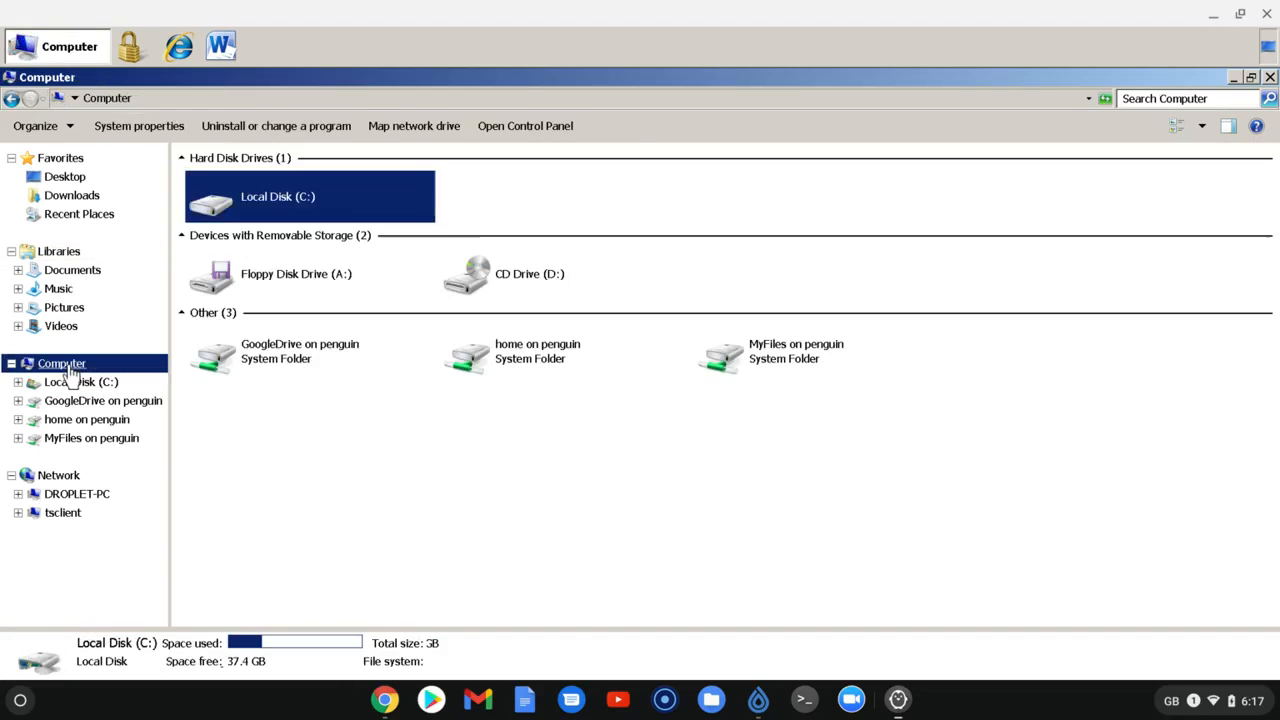
click(362, 470)
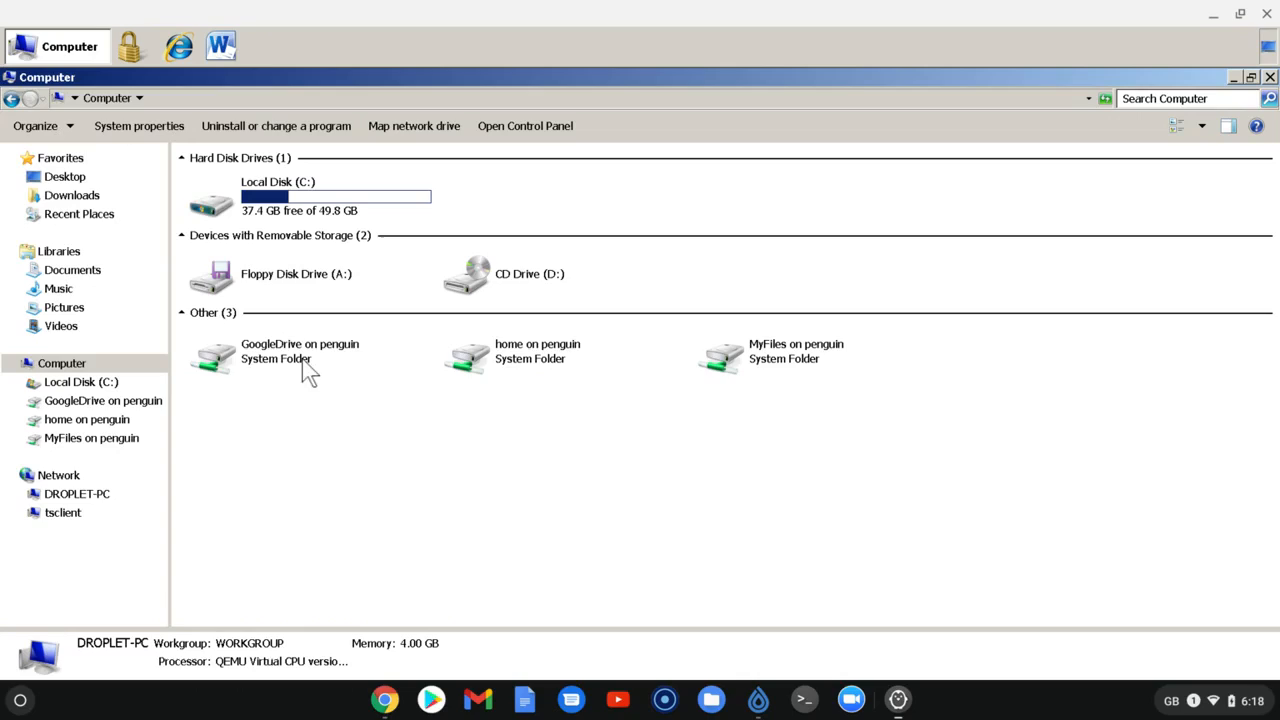
double_click(727, 365)
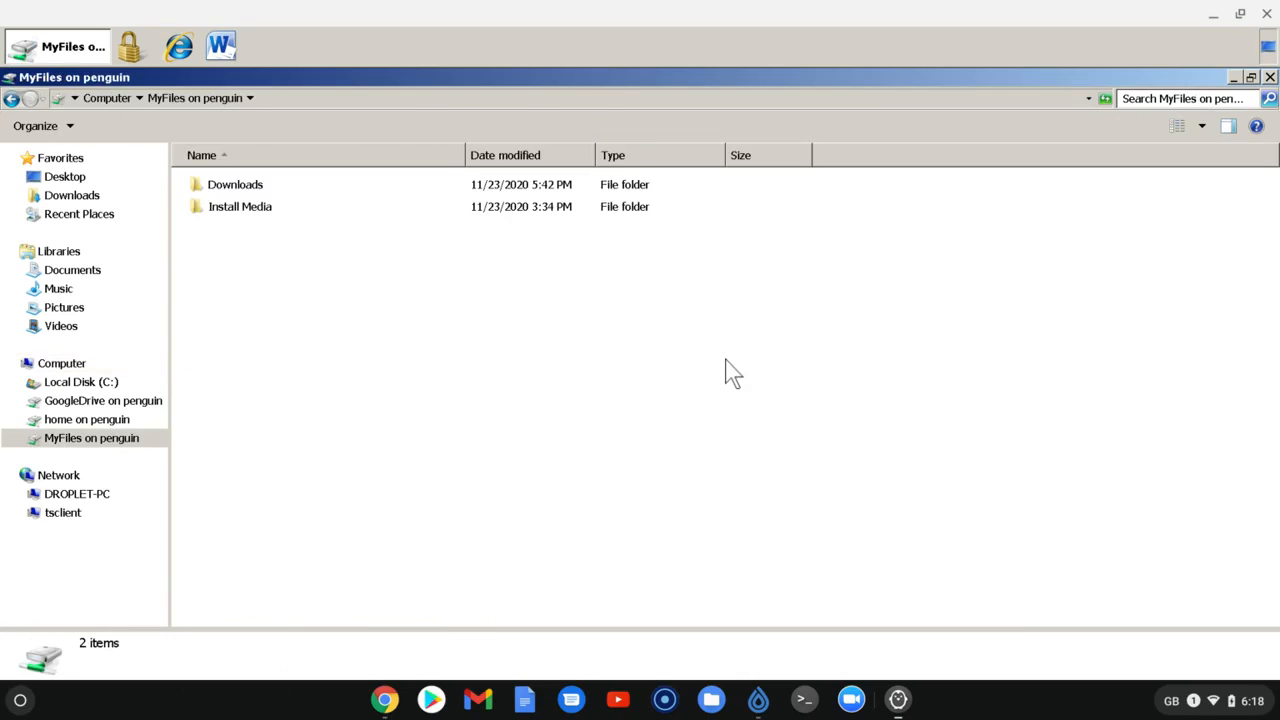
double_click(262, 210)
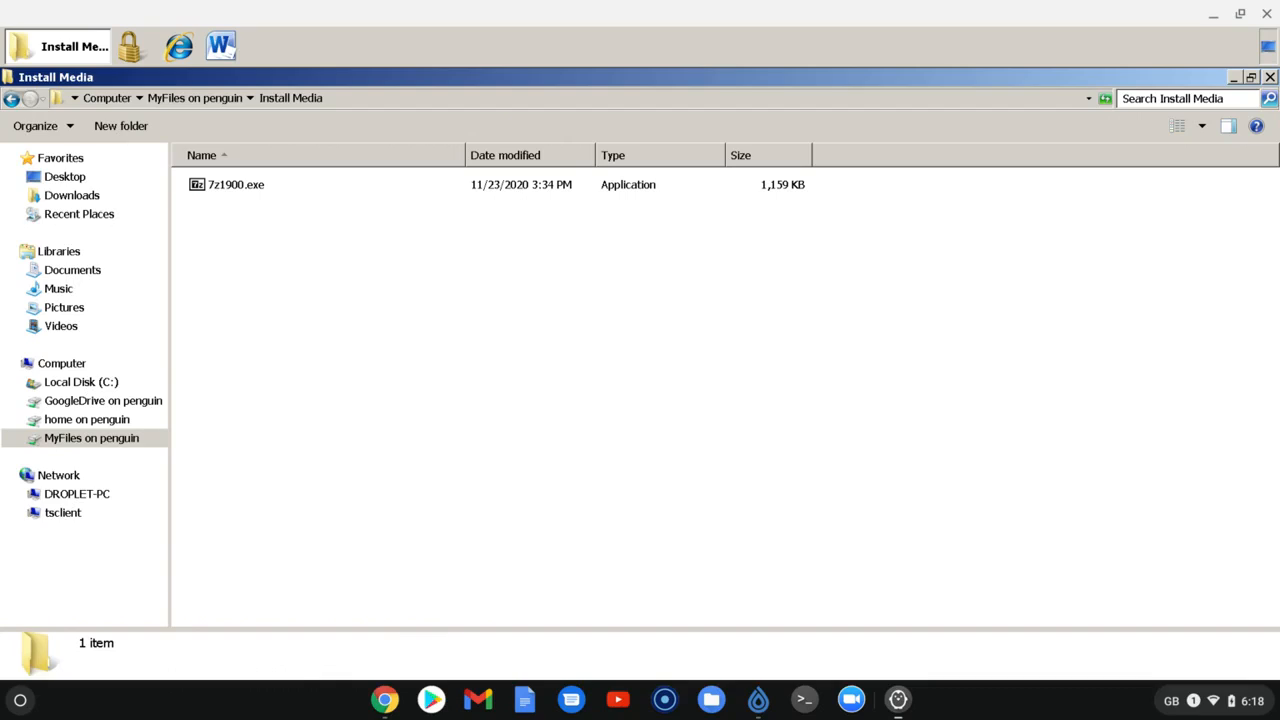
Run 7z1900.exe and install 7-Zip 19.00 into C:\Program Files\7-Zip\, closing the setup when finished
click(210, 188)
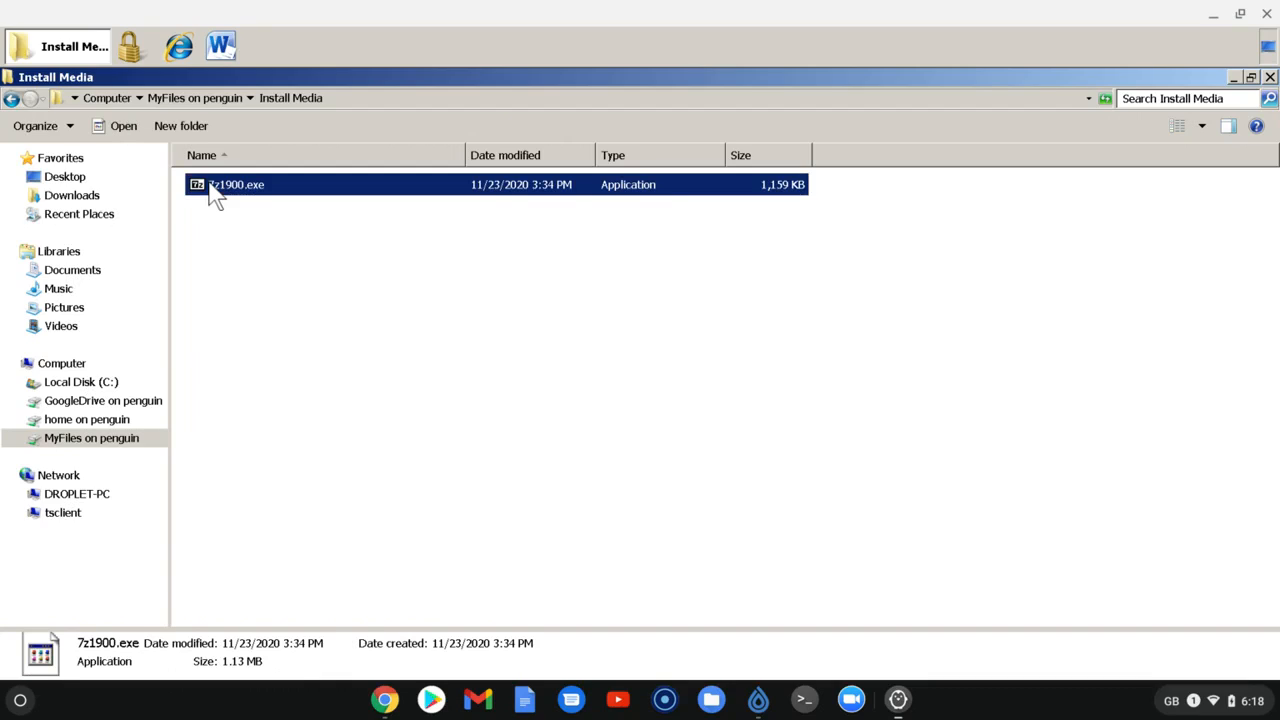
double_click(215, 192)
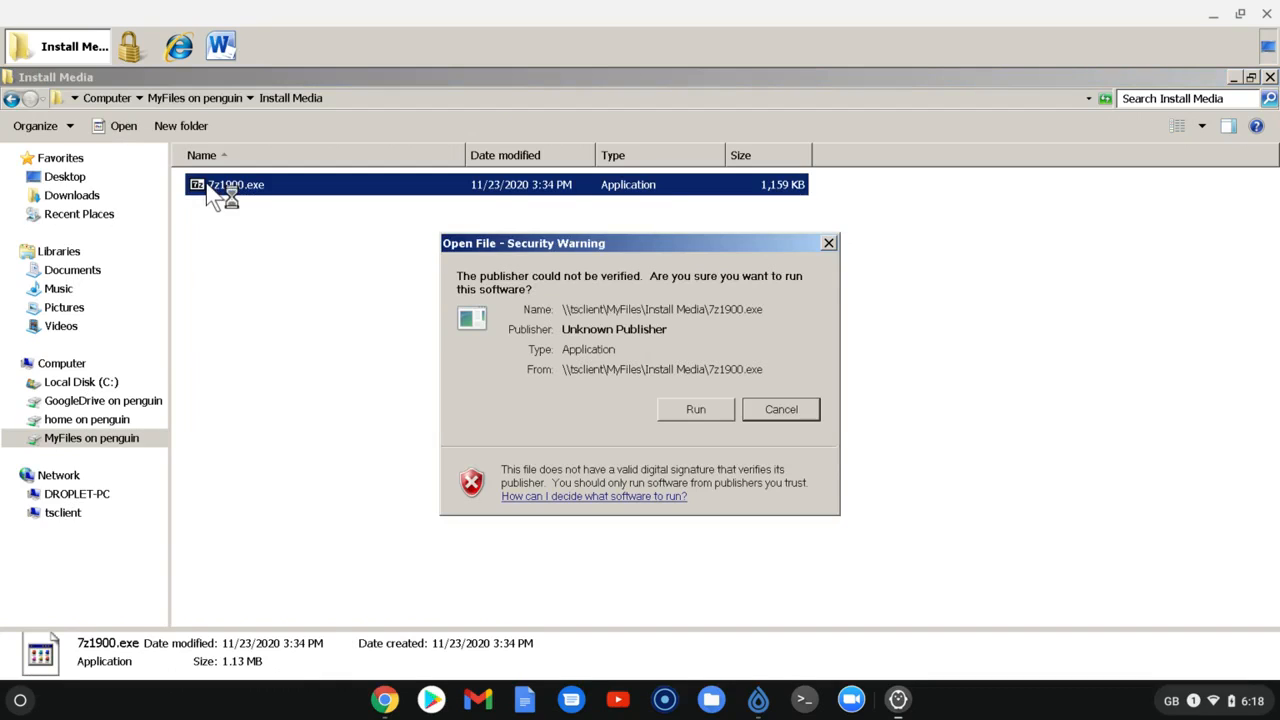
click(696, 411)
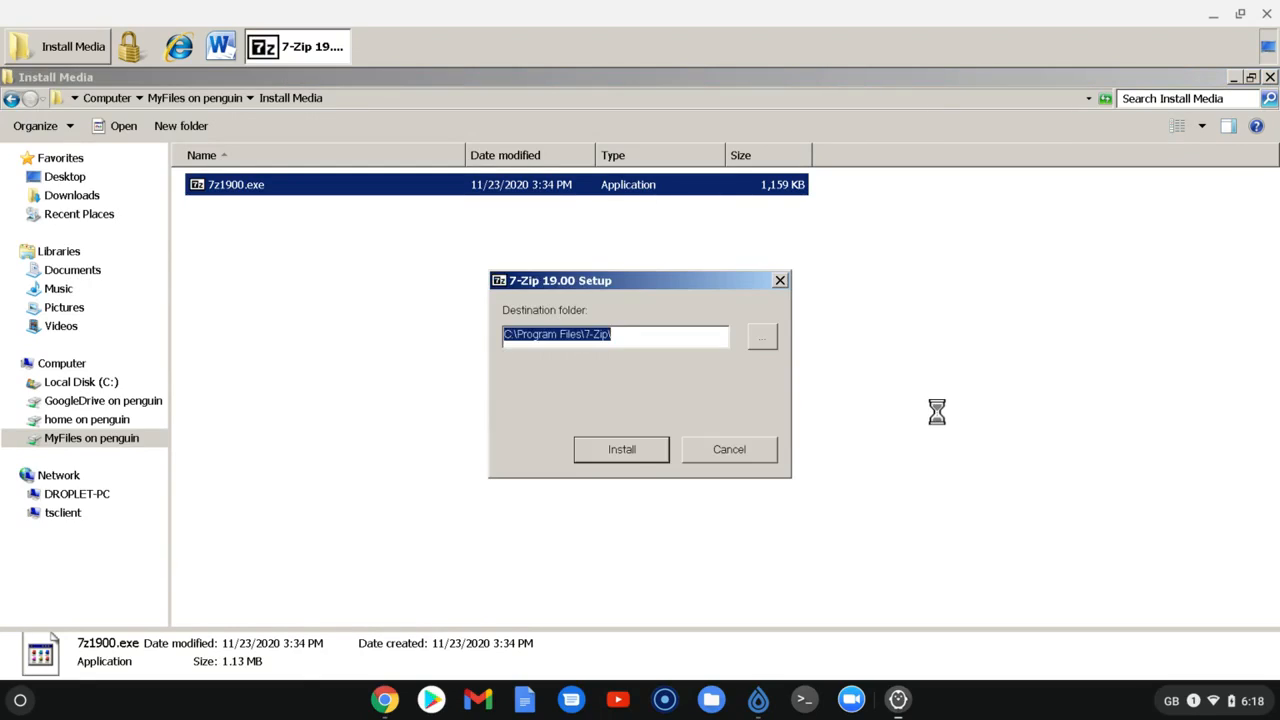
click(621, 449)
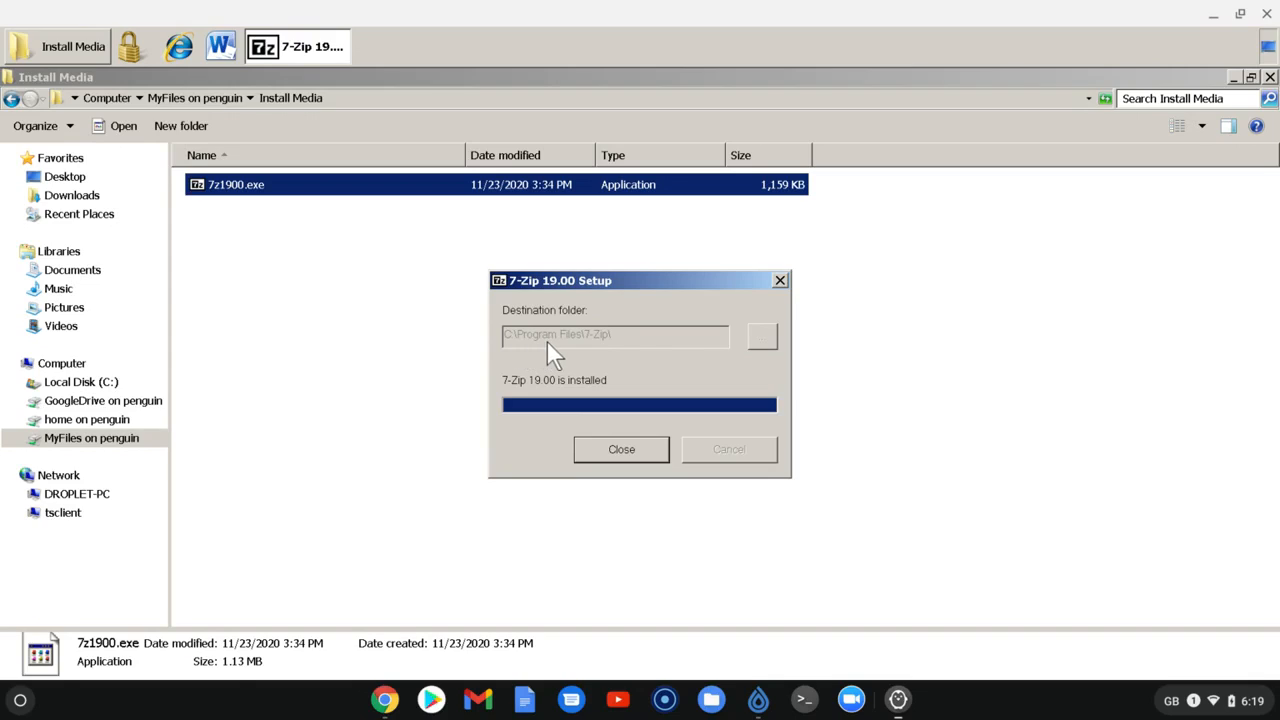
click(621, 448)
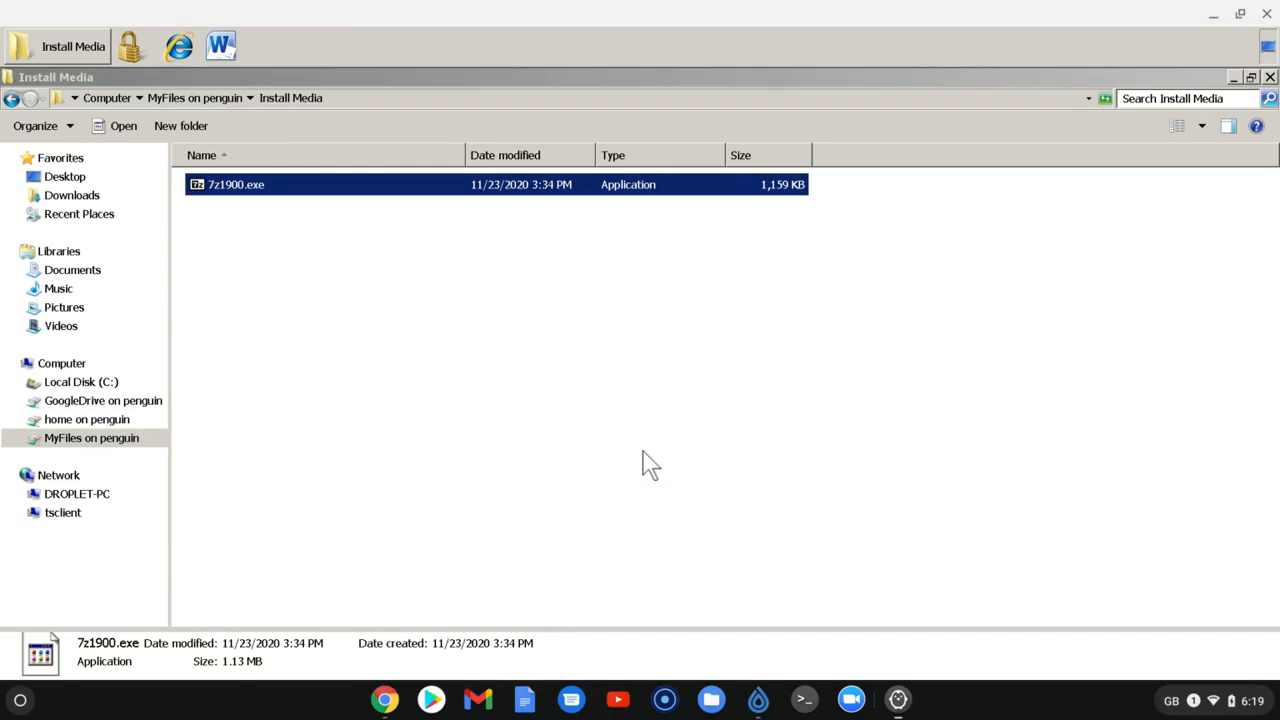
Open the Program Files folder on Local Disk (C:) to view the installed applications
click(70, 384)
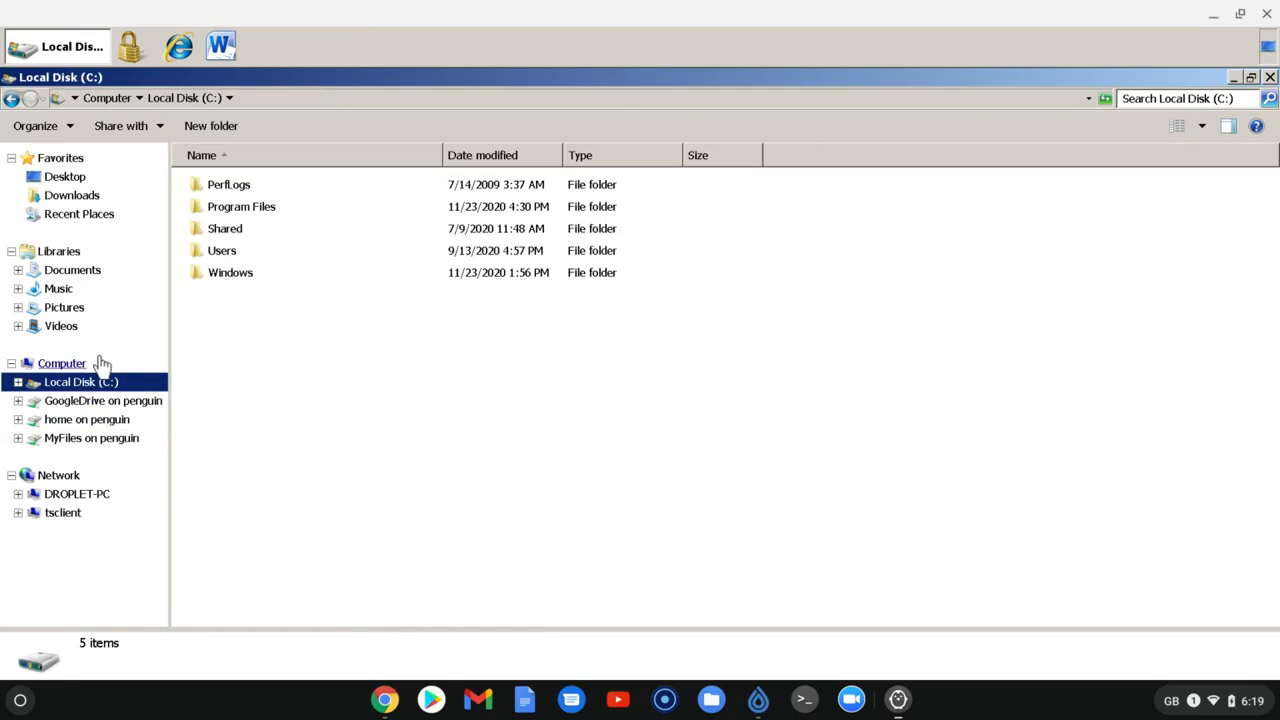
click(232, 212)
double_click(232, 214)
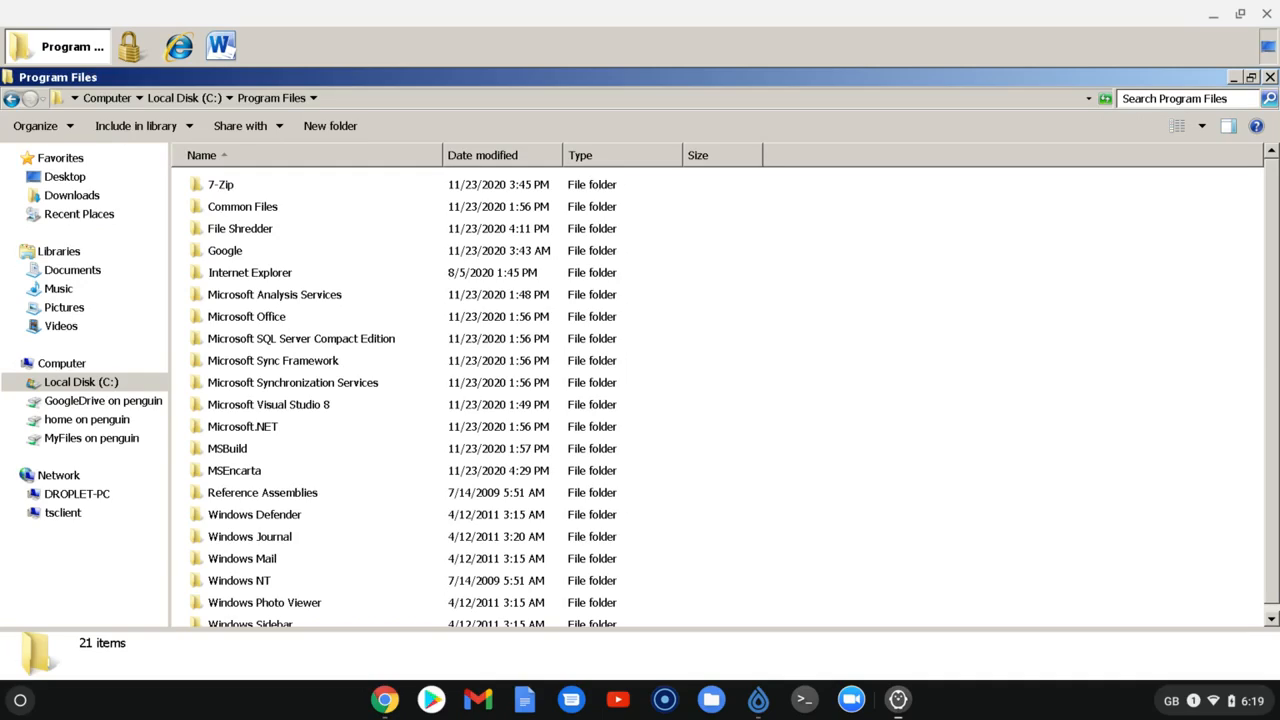
Start Microsoft Word in the container, view its blank document and close it
click(222, 52)
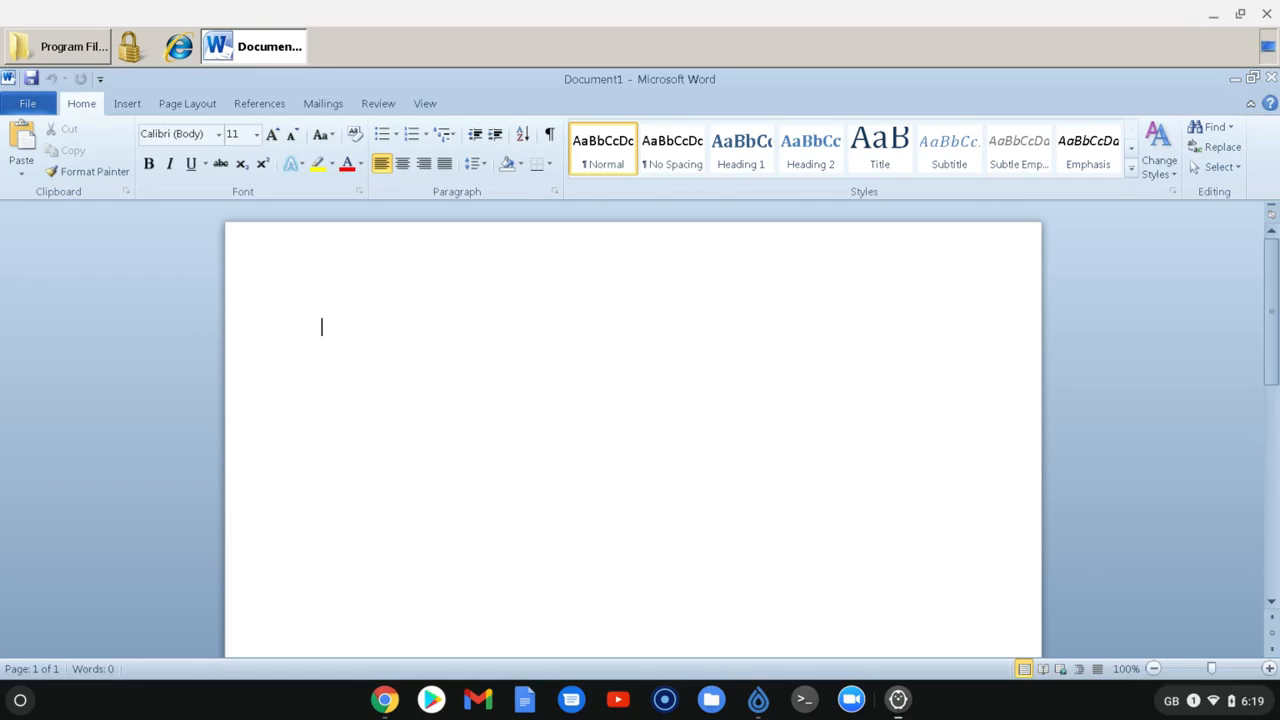
click(1270, 77)
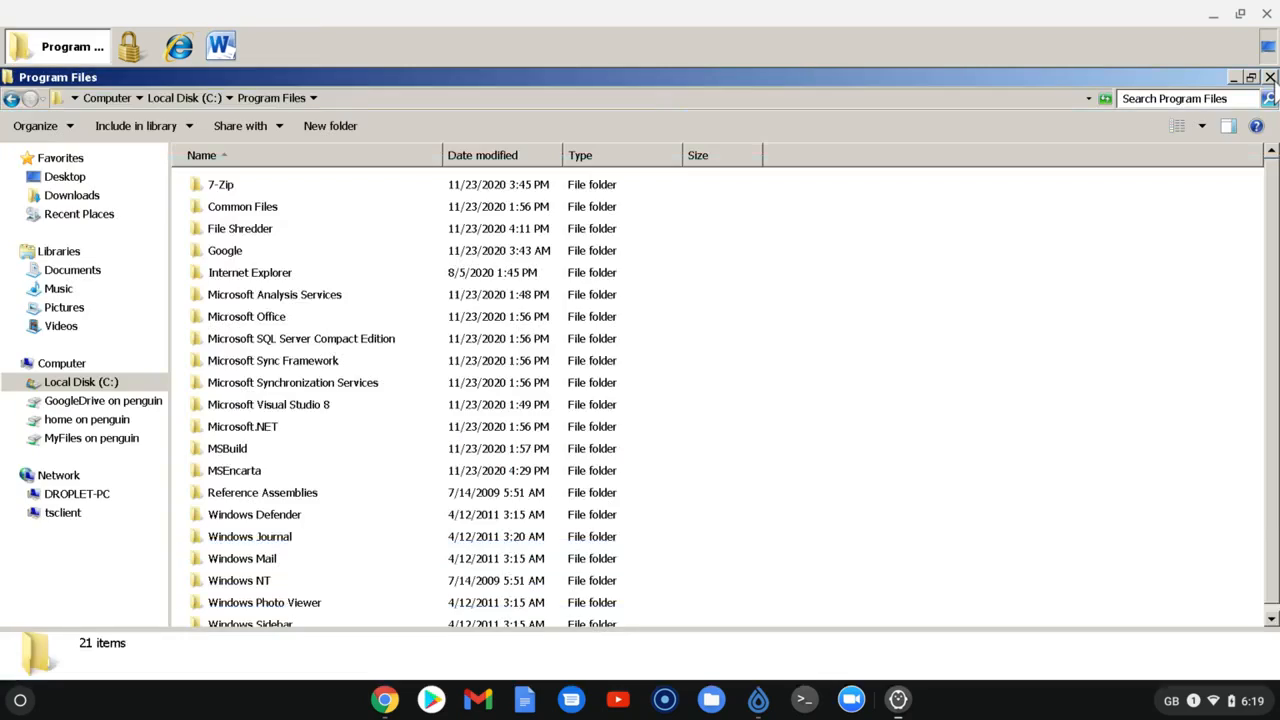
Open the Office14 folder inside Microsoft Office and locate MSACCESS.EXE
double_click(264, 322)
double_click(237, 259)
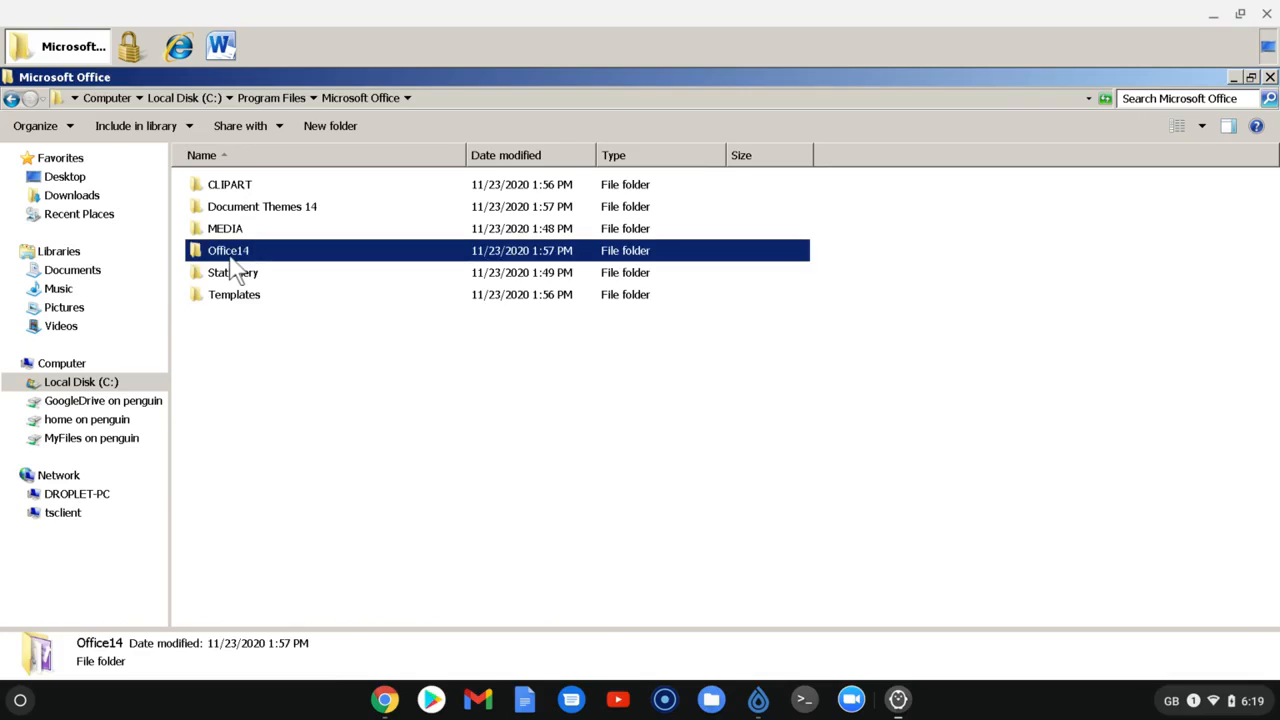
scroll(387, 473, down, 20)
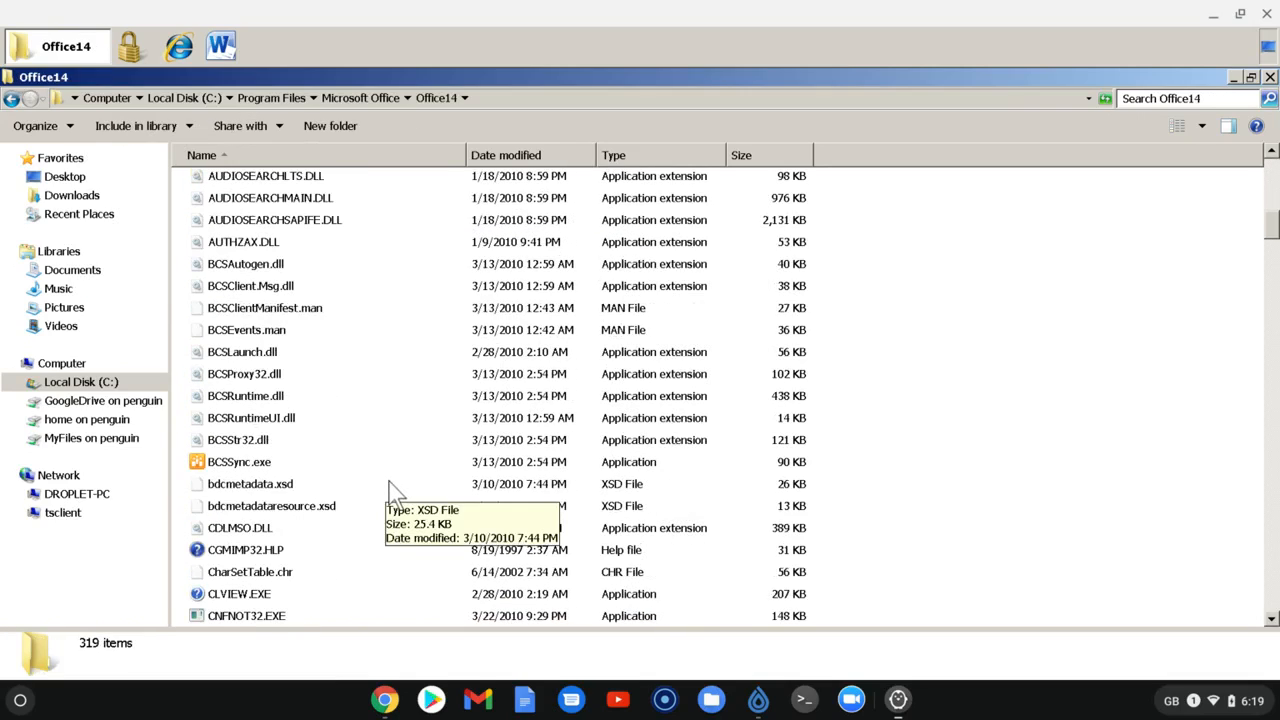
scroll(392, 480, down, 14)
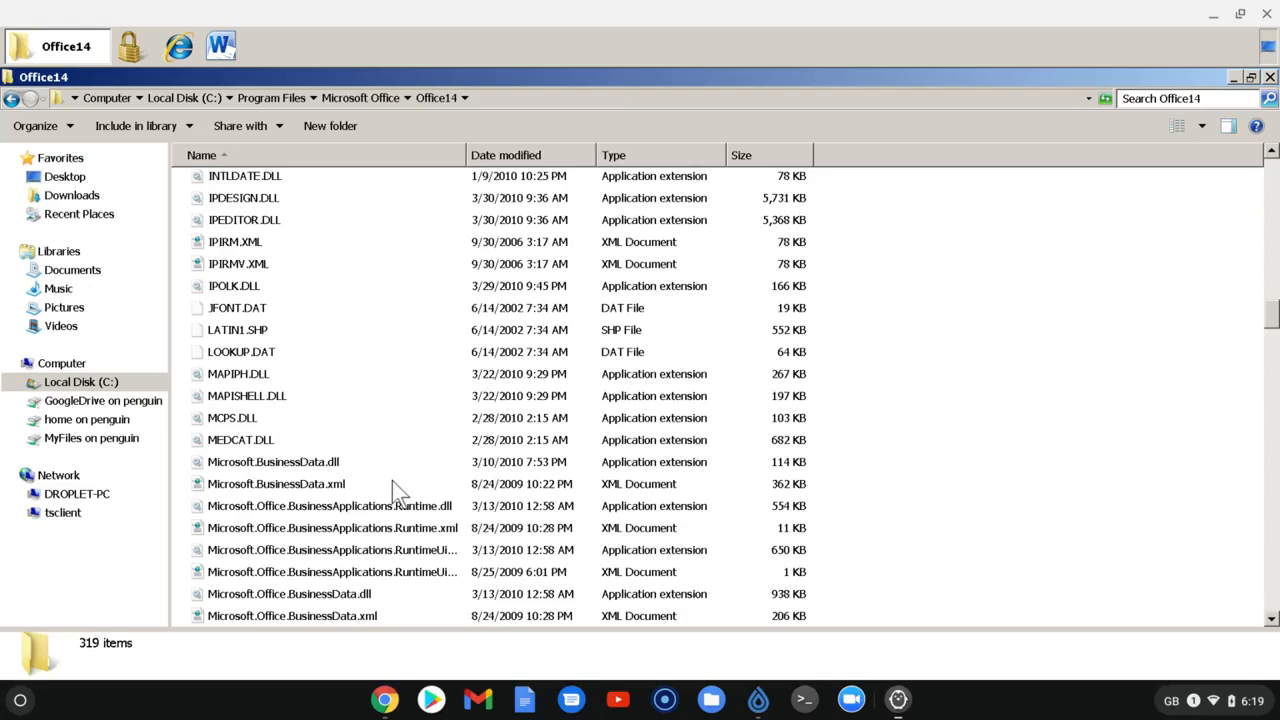
scroll(400, 488, down, 9)
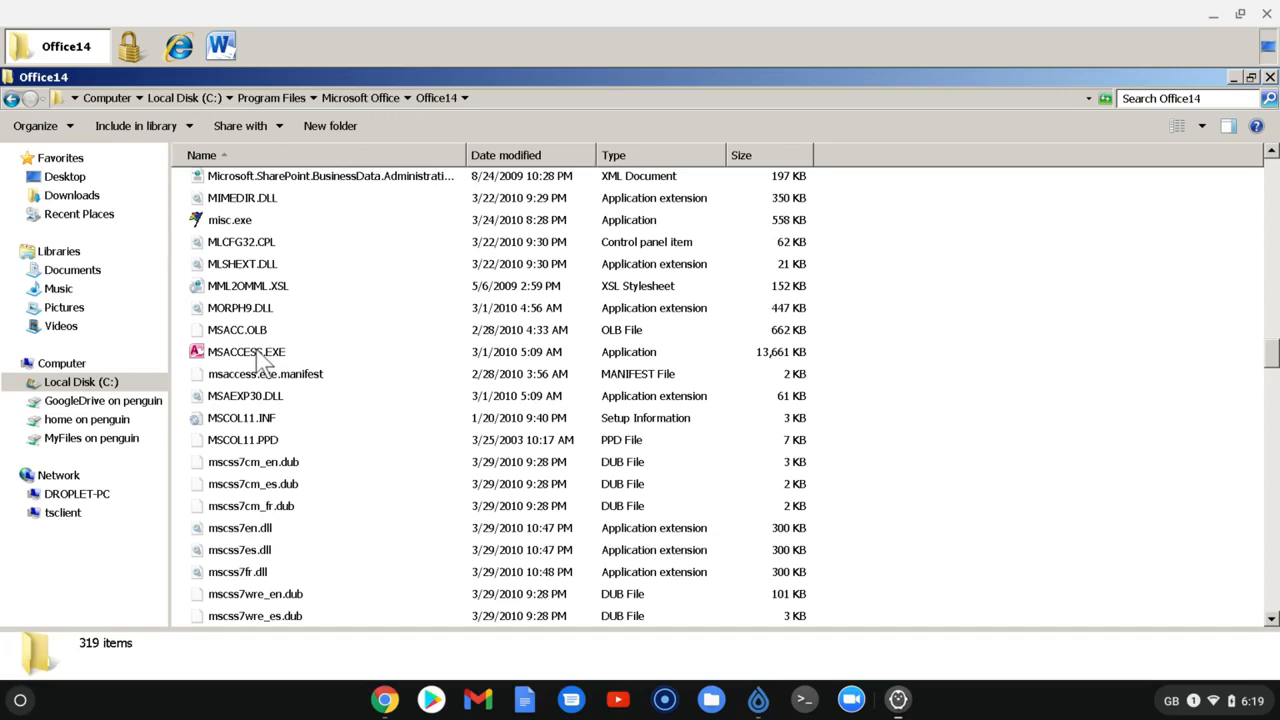
mouse_move(257, 351)
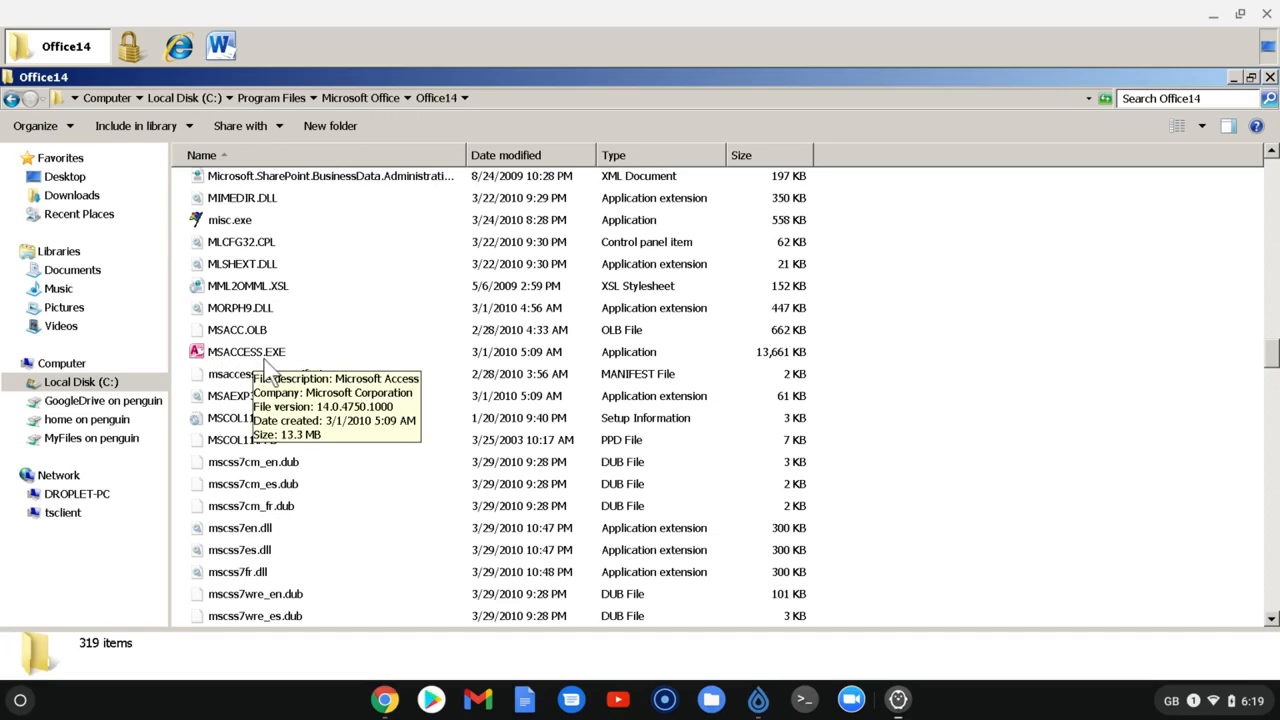
click(16, 704)
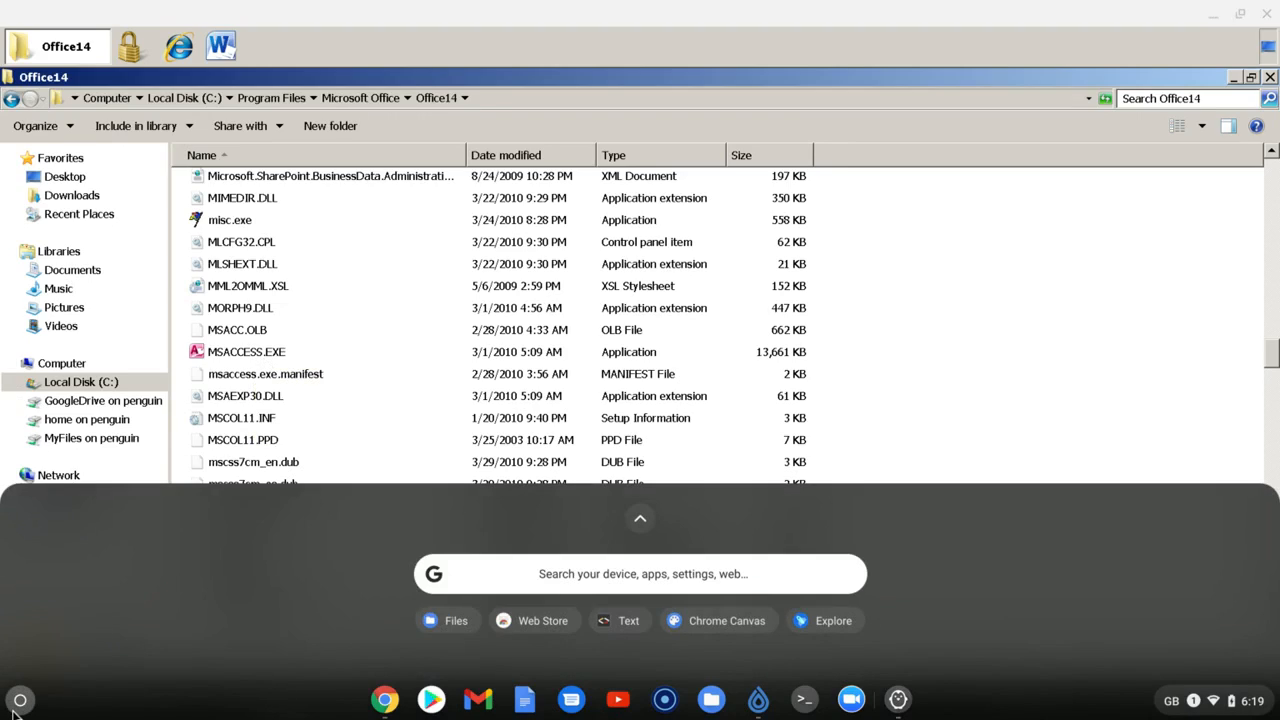
click(18, 702)
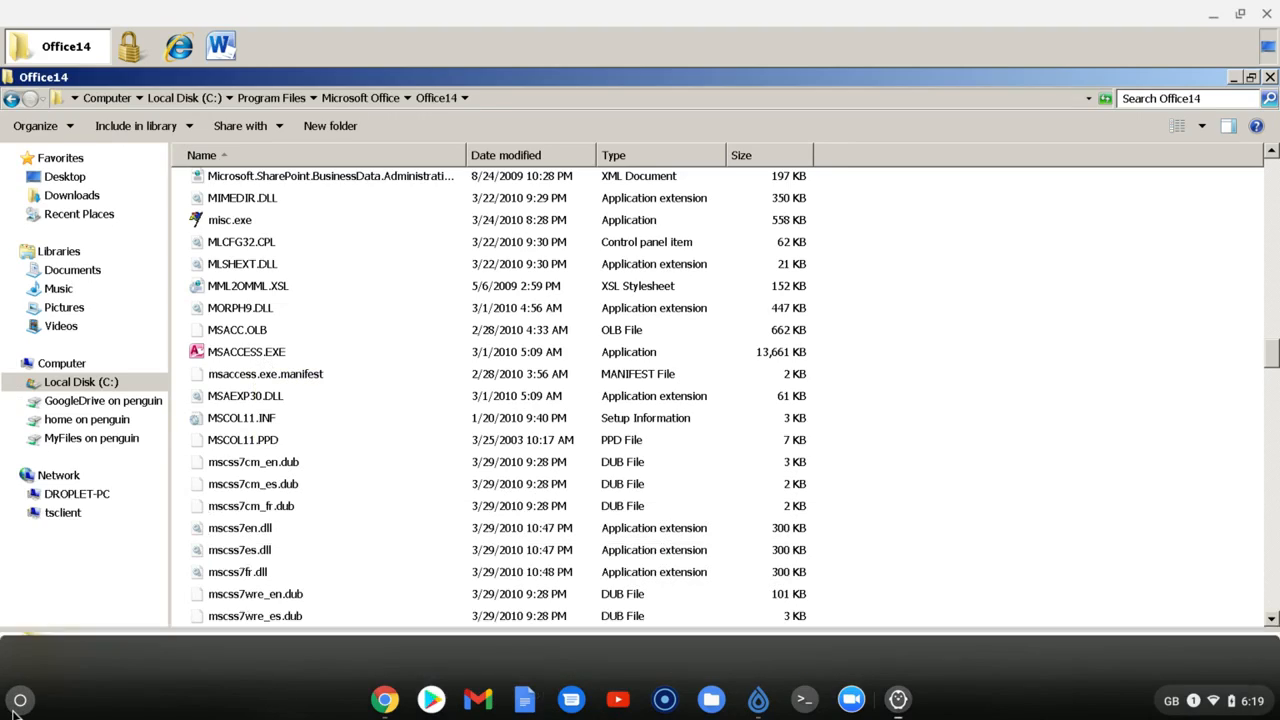
Run MSACCESS.EXE, pin Microsoft Access to the container's taskbar, and close Access and the Office14 folder window
double_click(240, 358)
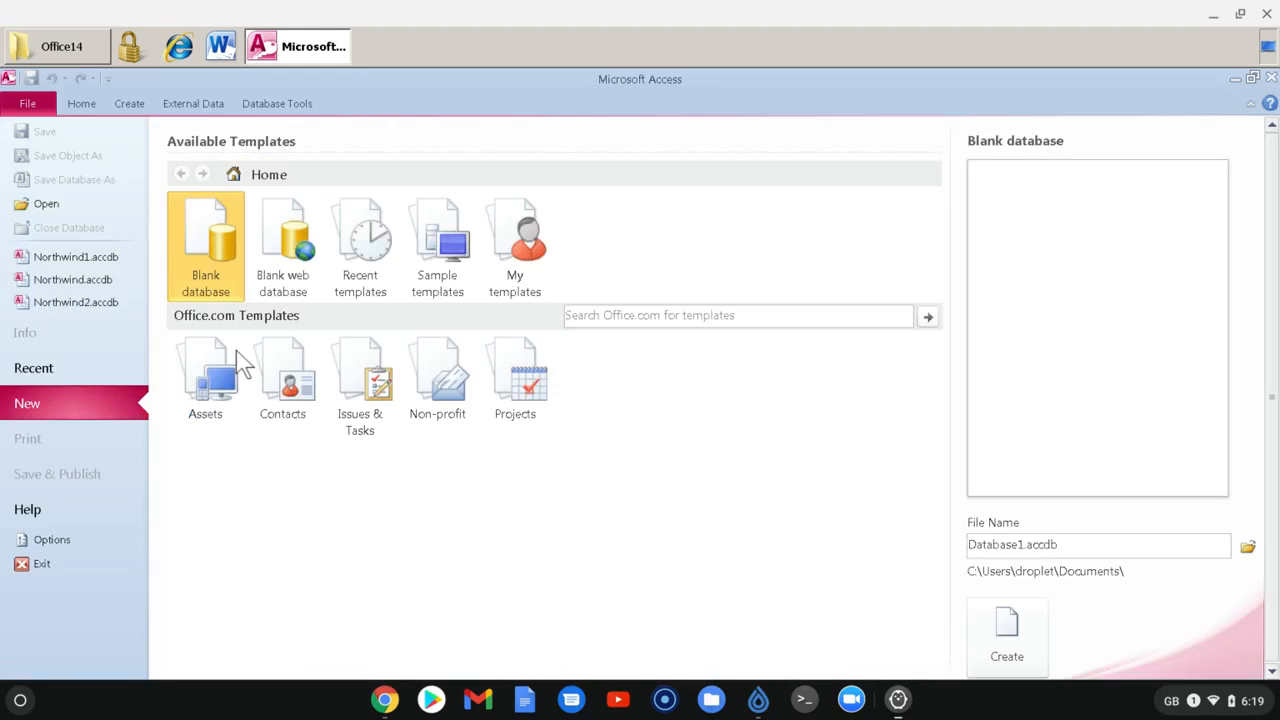
right_click(312, 54)
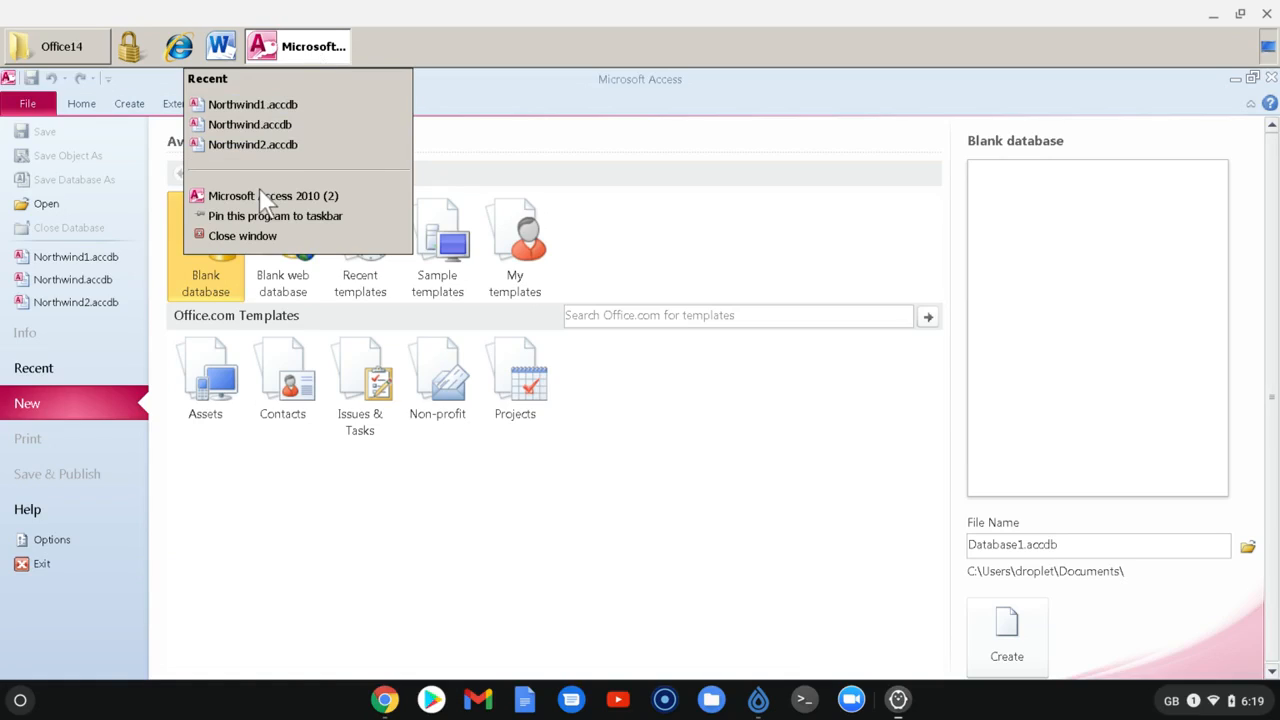
click(241, 218)
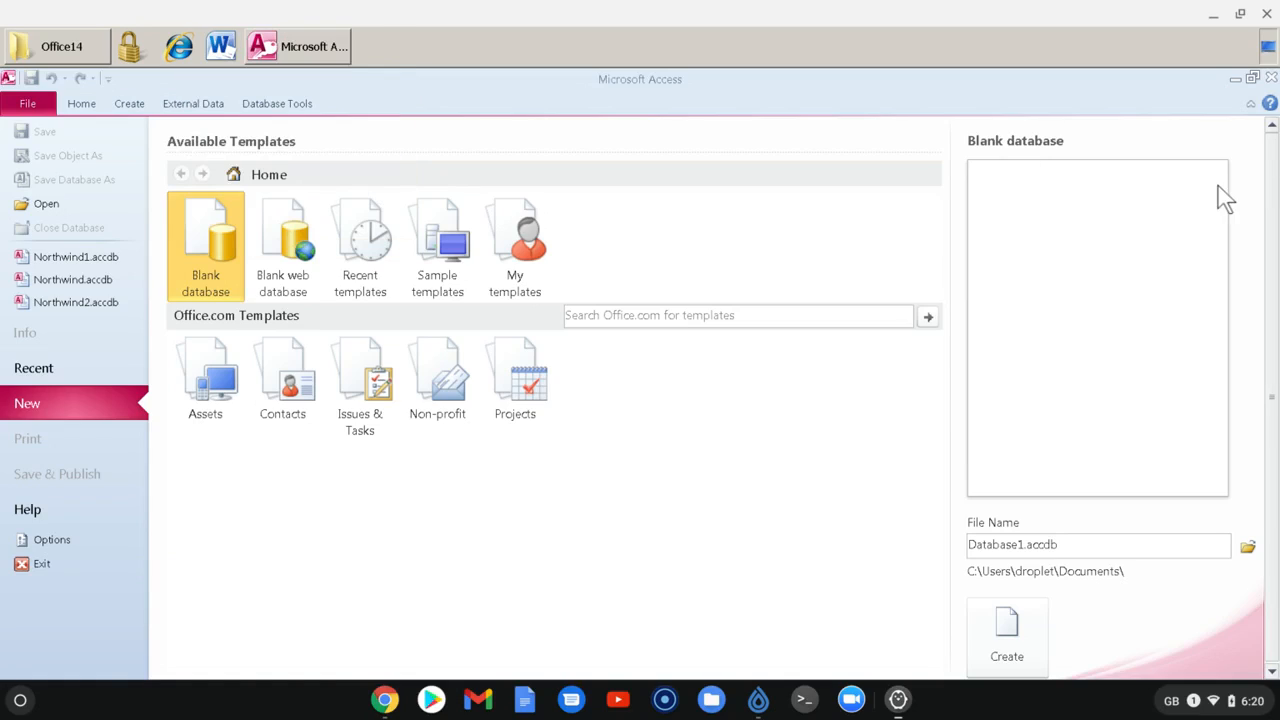
click(1270, 77)
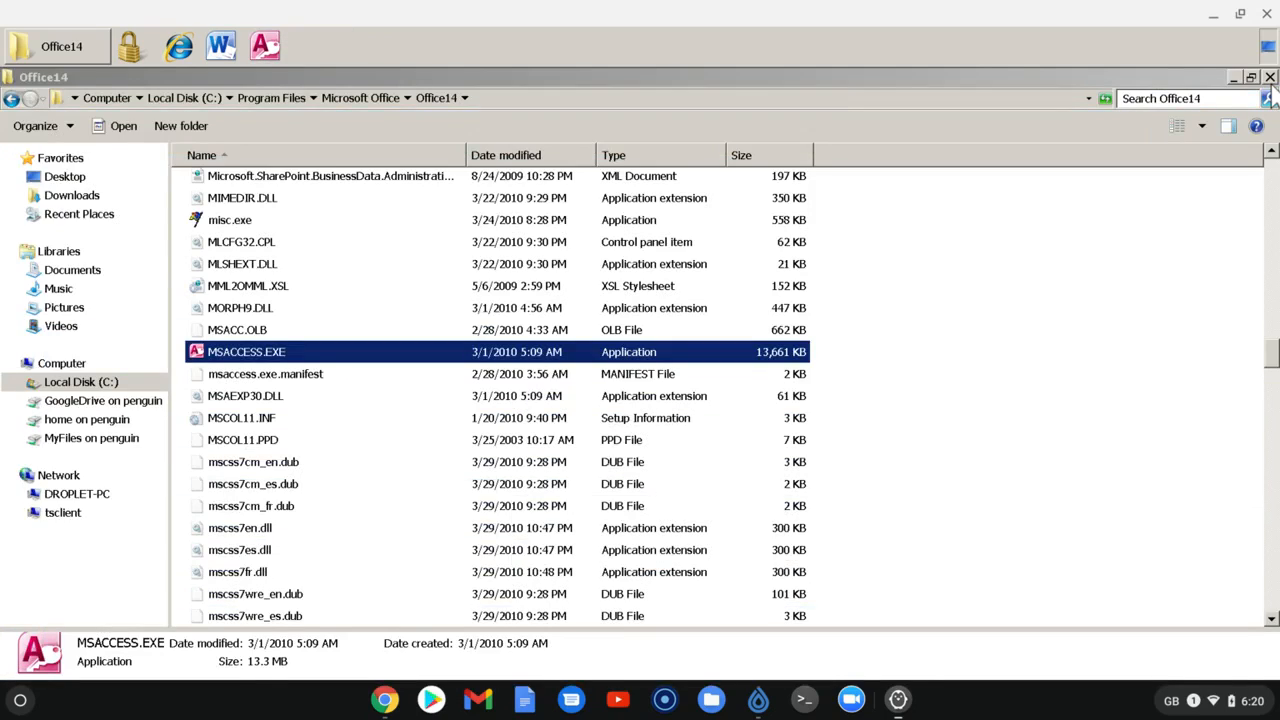
click(1270, 79)
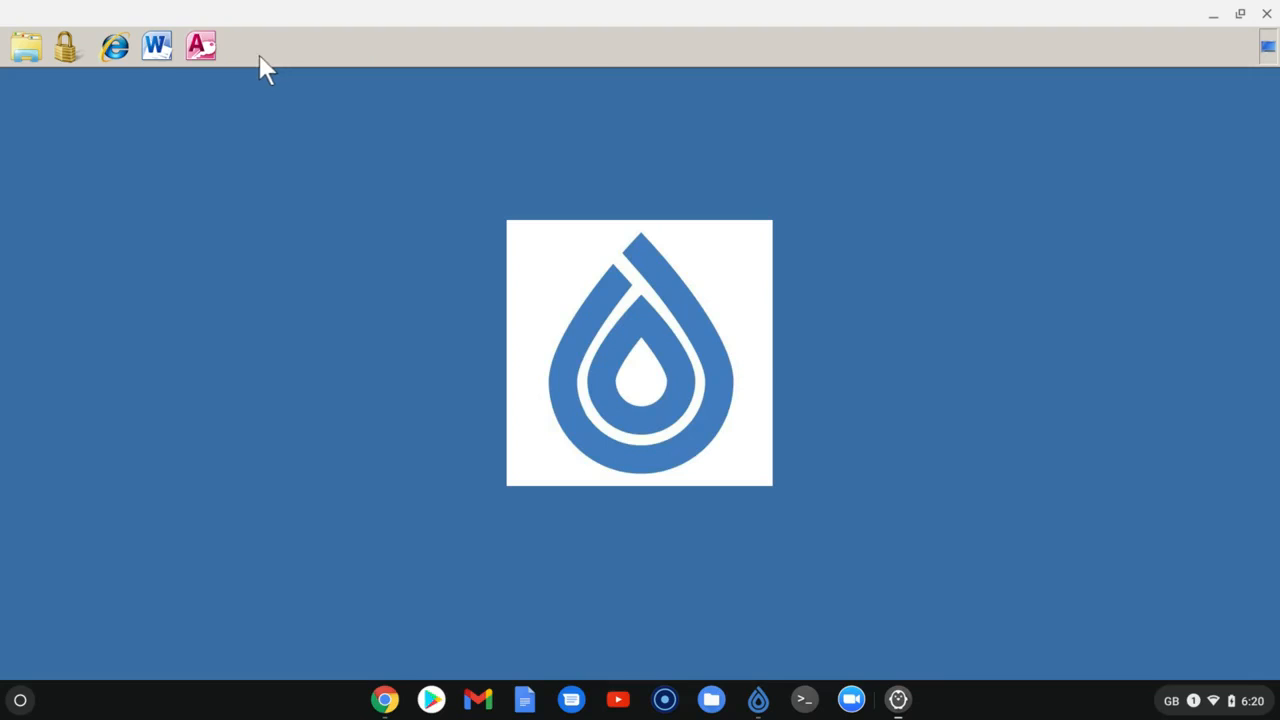
Start Microsoft Access from its pinned shortcut, open the recent database Northwind1.accdb and log in as the preselected employee
click(205, 52)
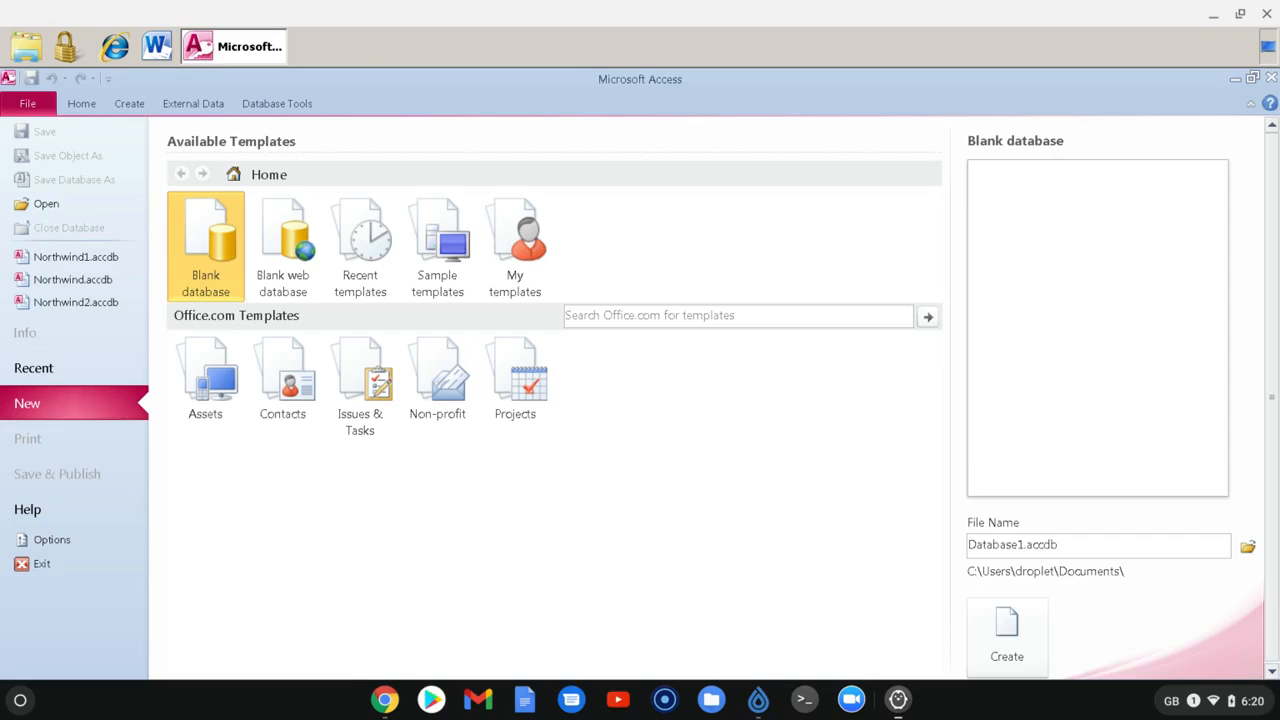
click(50, 259)
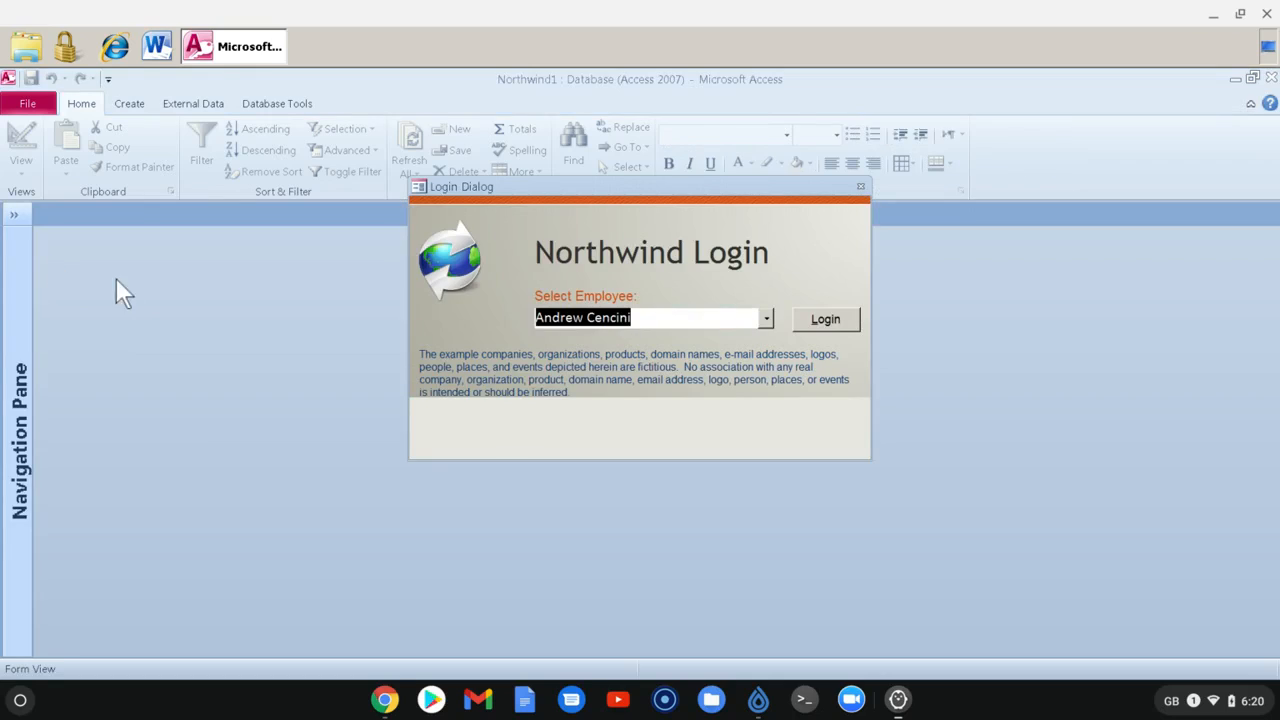
click(842, 318)
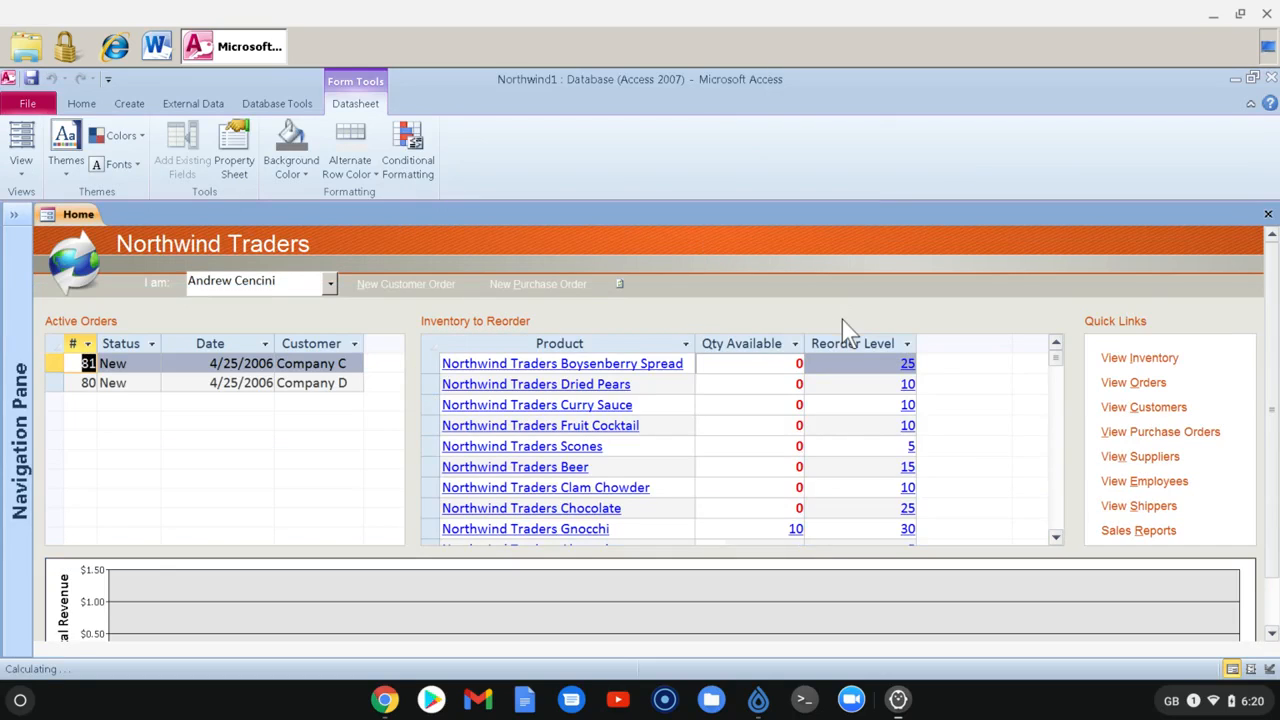
Open the Northwind order list, return to the Home form and open the supplier list
click(1136, 383)
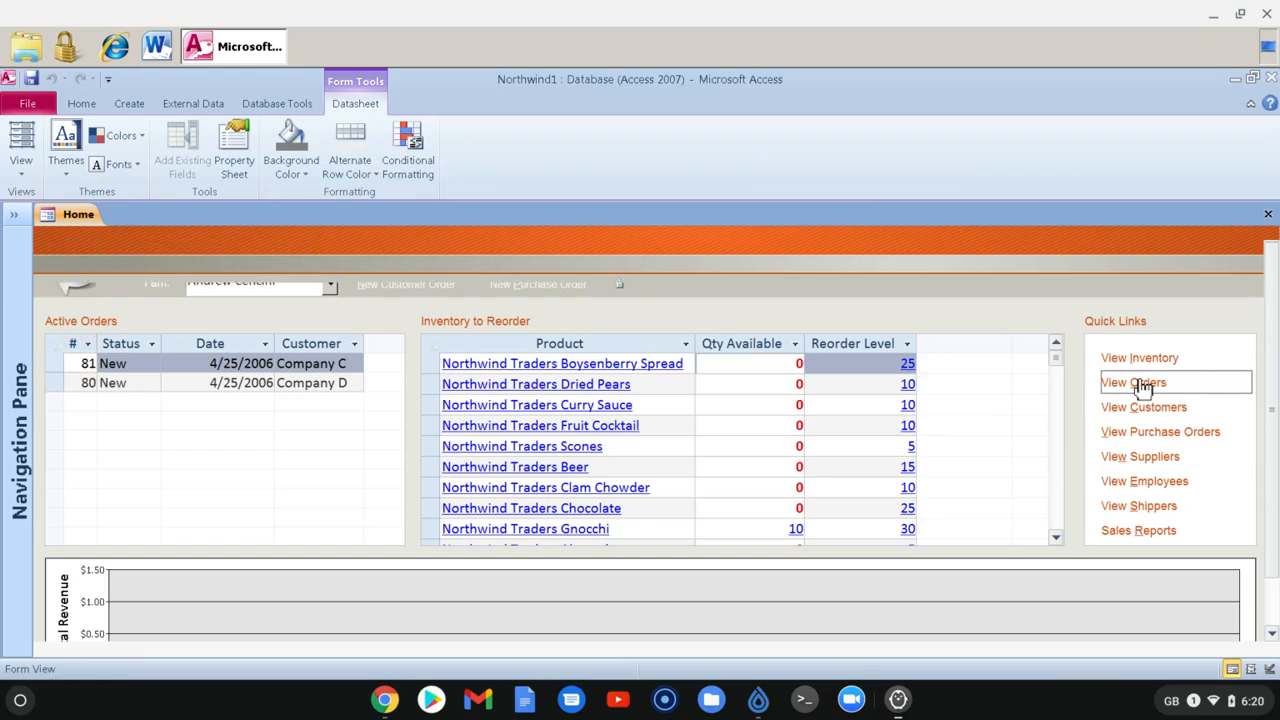
click(68, 216)
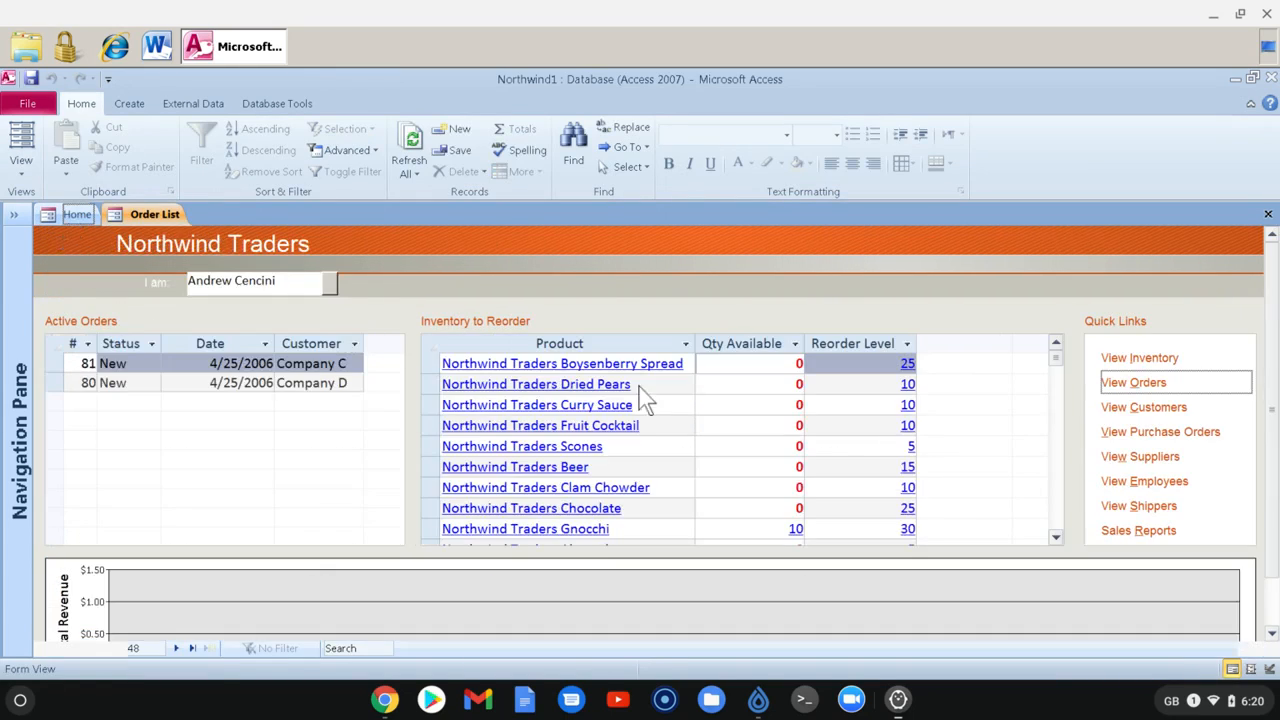
click(1146, 458)
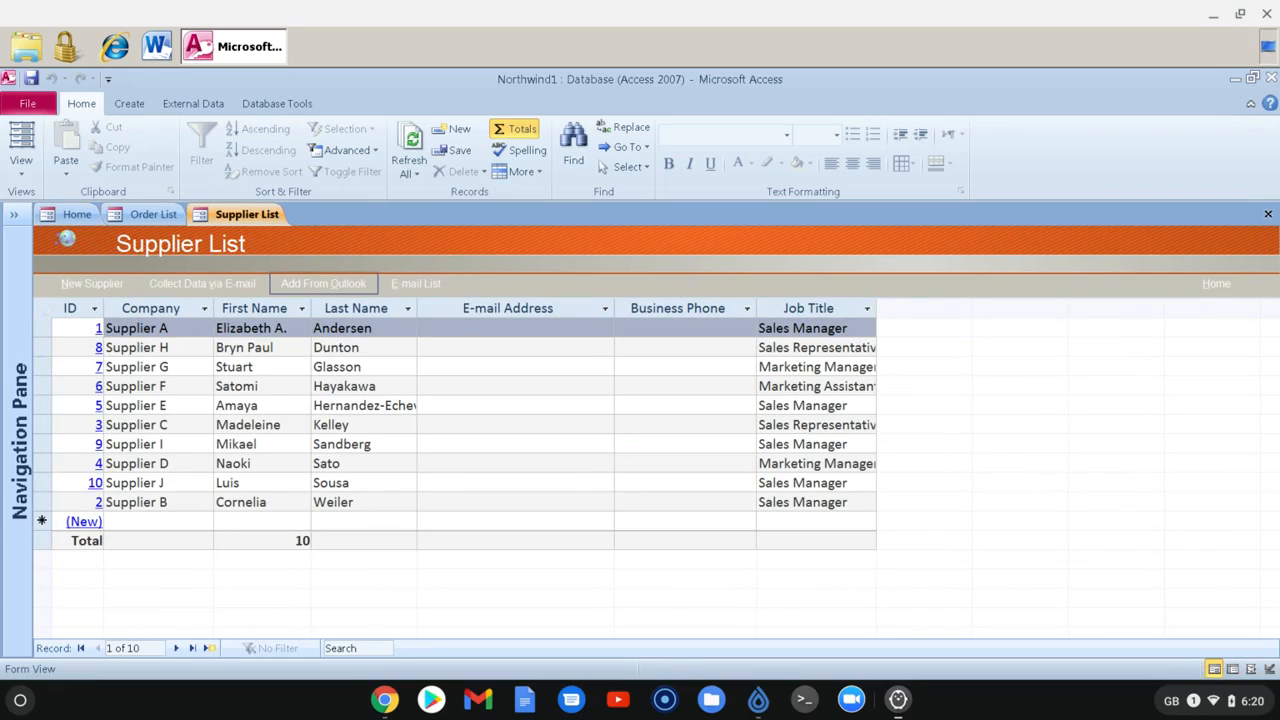
View the details of Supplier G, close the record and exit Microsoft Access
double_click(334, 366)
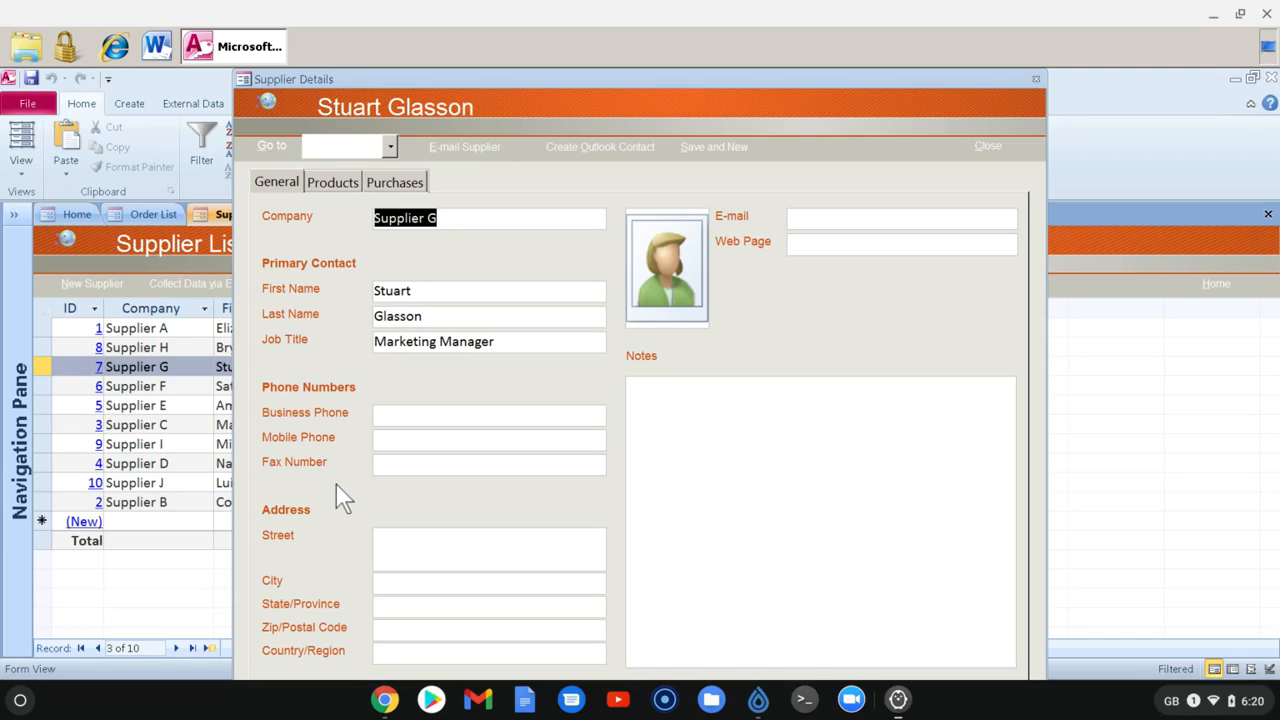
click(1036, 79)
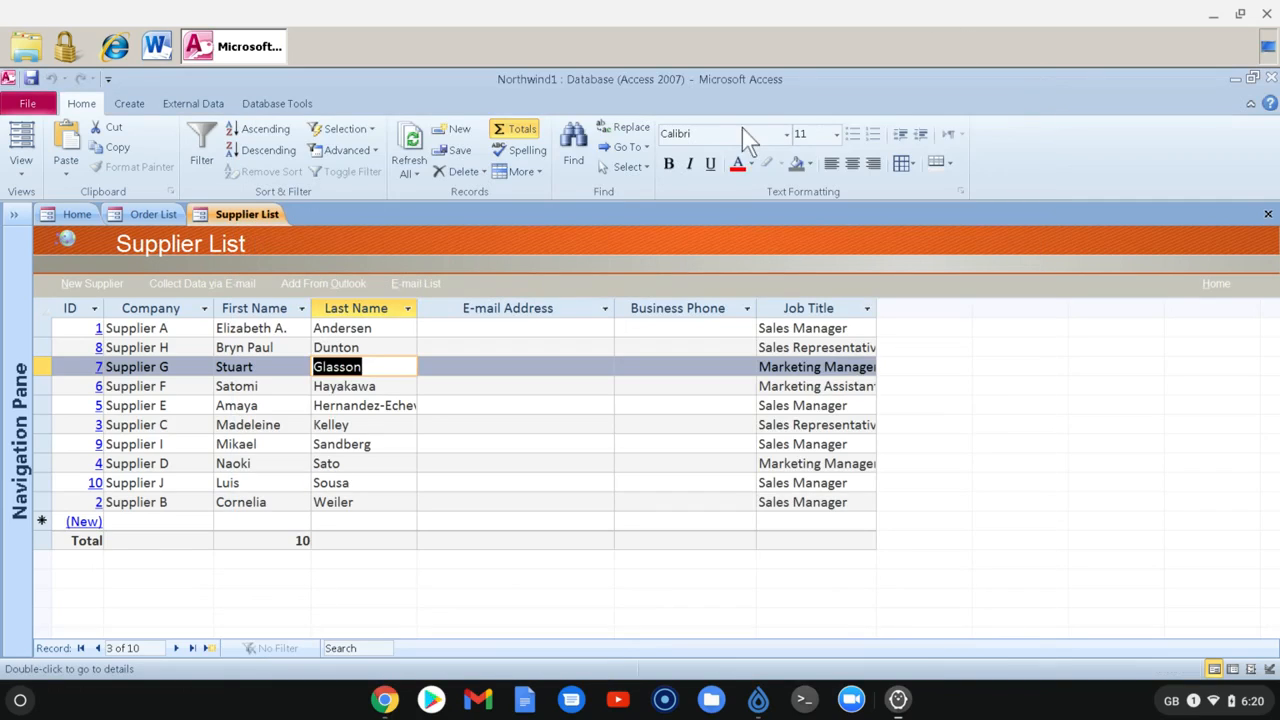
click(1271, 78)
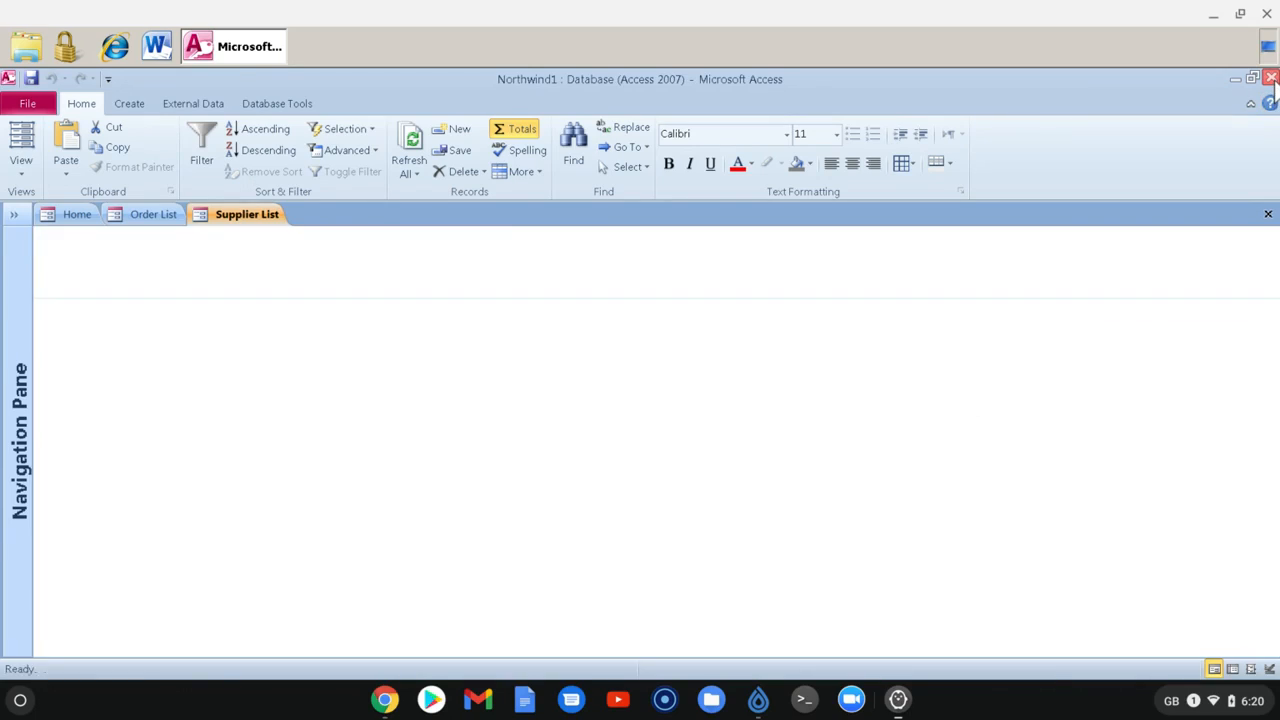